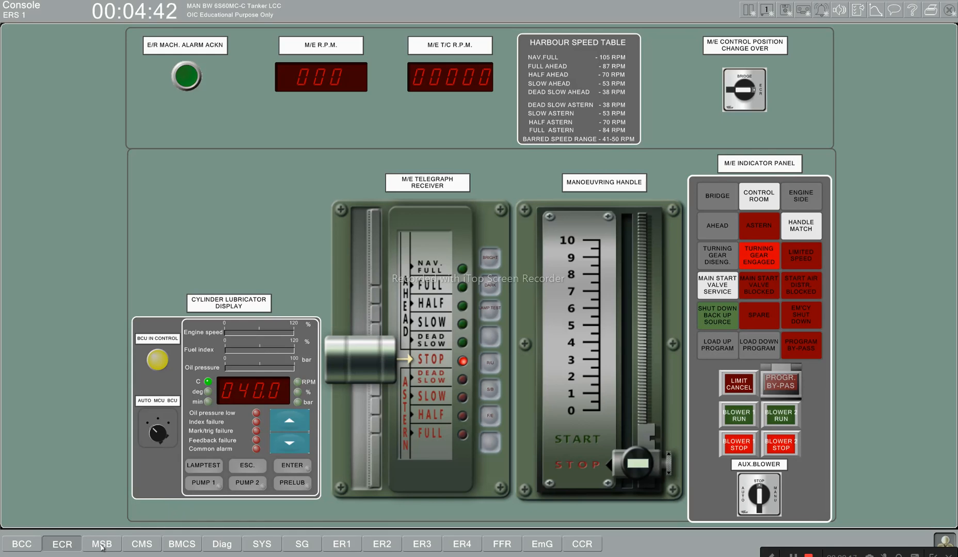
View the main circuit diagram, and start the G2 generator engine from the MSB Synchro Panel.
{"action": "left_click", "coordinate": [102, 545]}
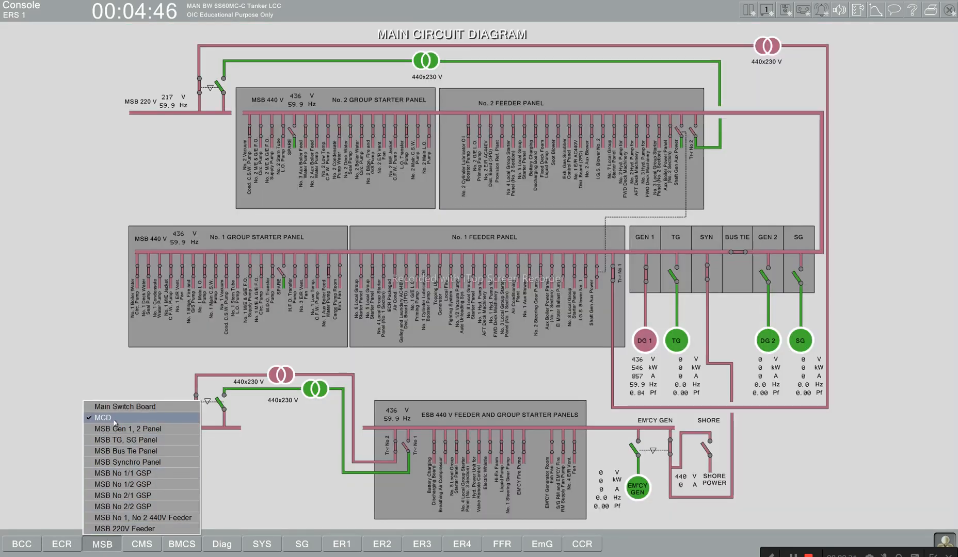
{"action": "left_click", "coordinate": [540, 371]}
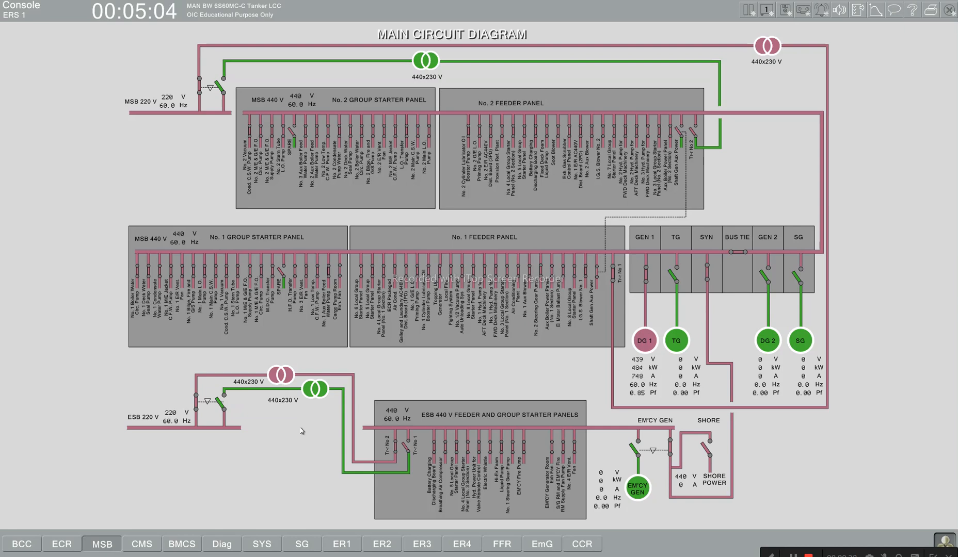
{"action": "left_click", "coordinate": [113, 545]}
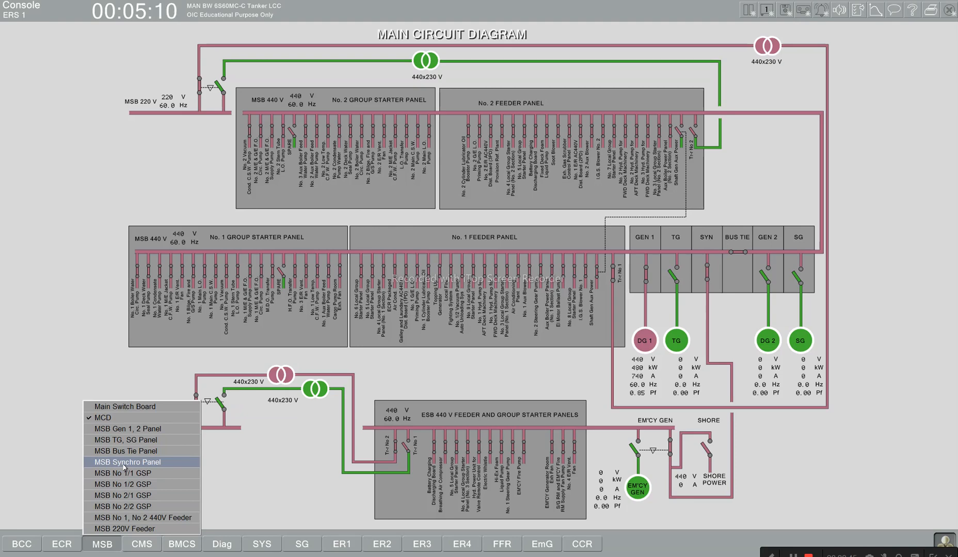
{"action": "left_click", "coordinate": [124, 467]}
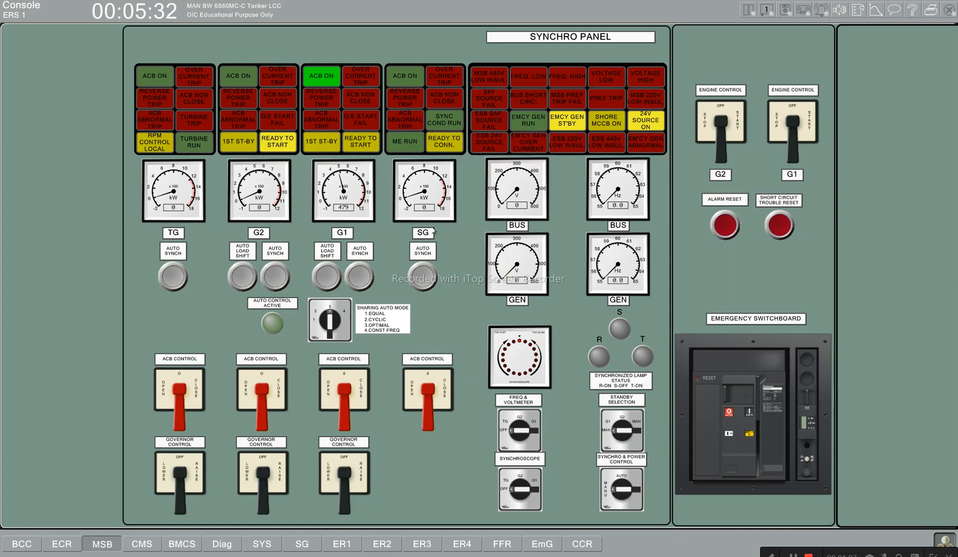
{"action": "left_click", "coordinate": [700, 166]}
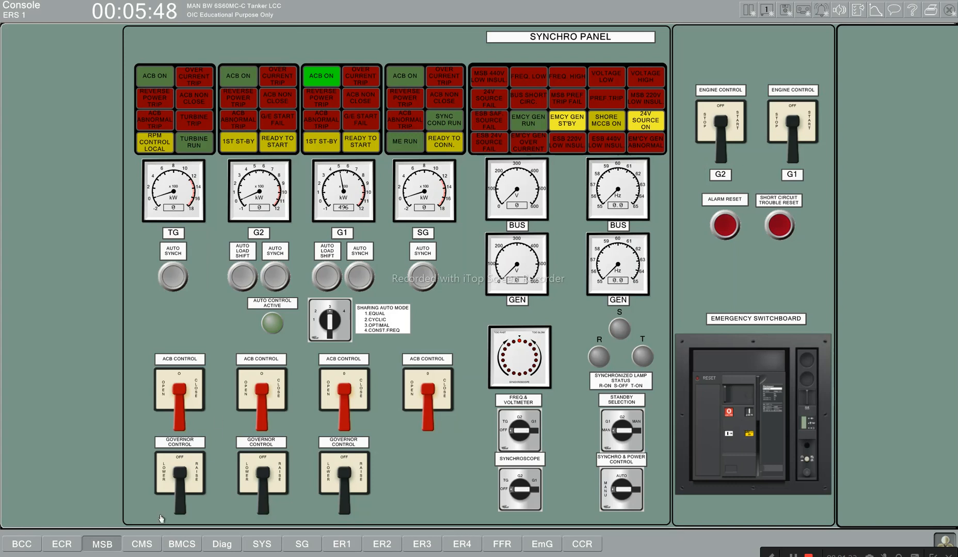
On the No 1 and No 2 generator panels, set the voltmeter selectors to S-T and the ammeter selectors to S.
{"action": "left_click", "coordinate": [98, 544]}
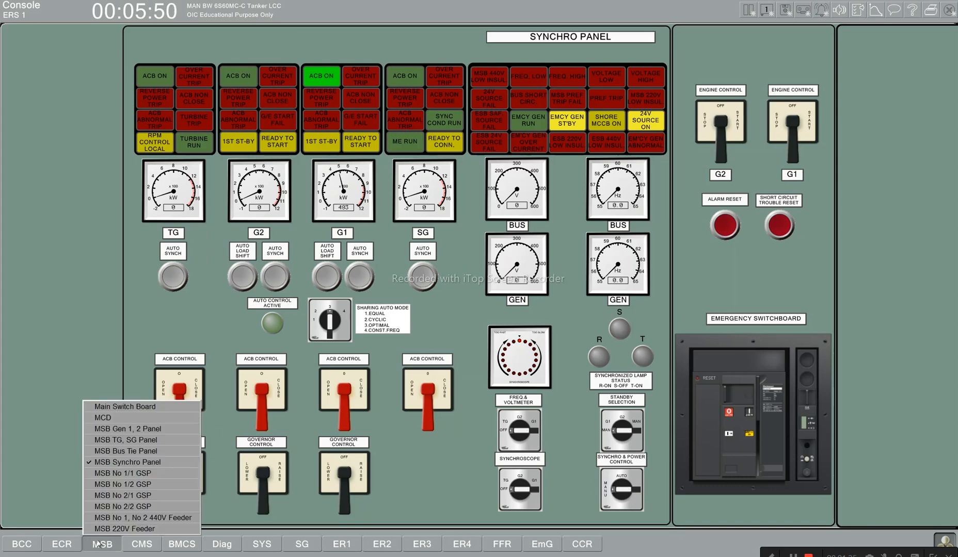
{"action": "left_click", "coordinate": [145, 430]}
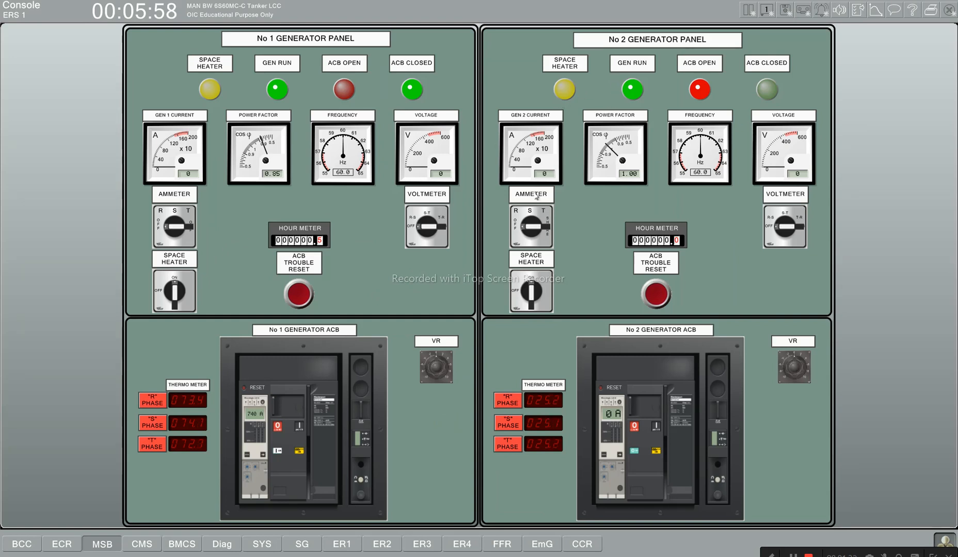
{"action": "left_click", "coordinate": [529, 215]}
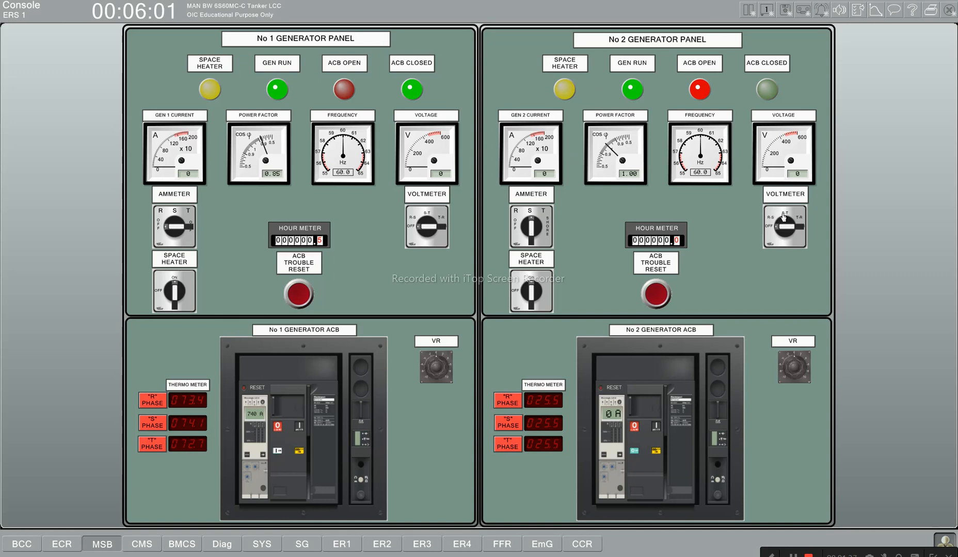
{"action": "left_click", "coordinate": [783, 218]}
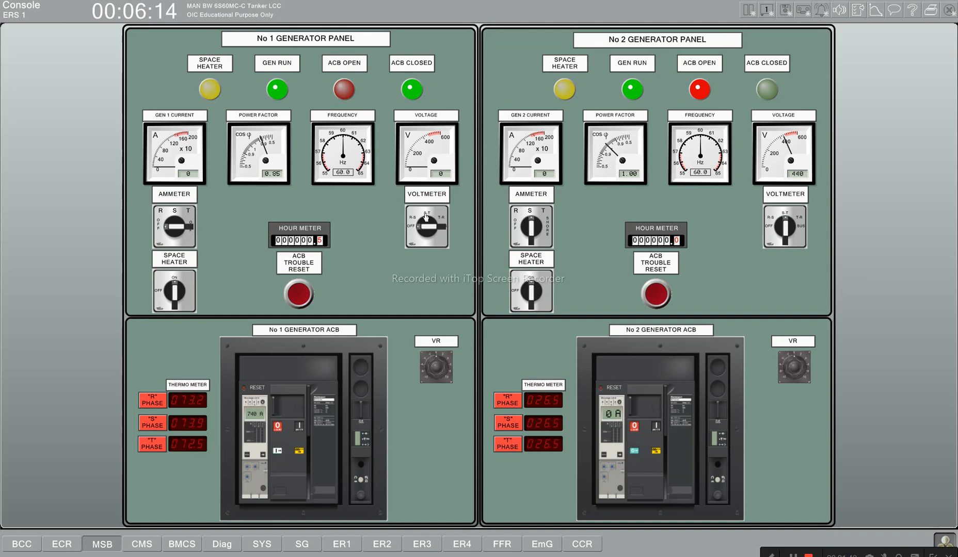
{"action": "left_click", "coordinate": [427, 219]}
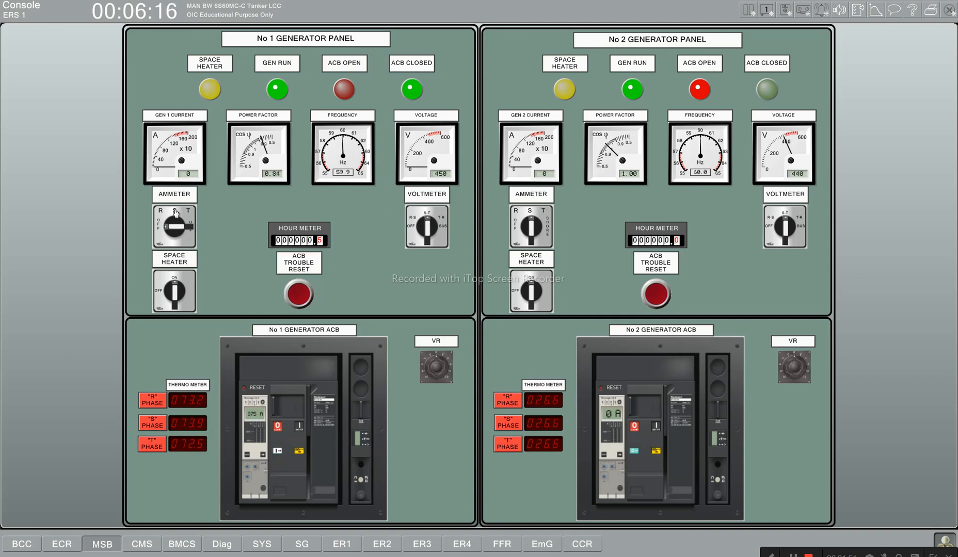
{"action": "left_click", "coordinate": [176, 212]}
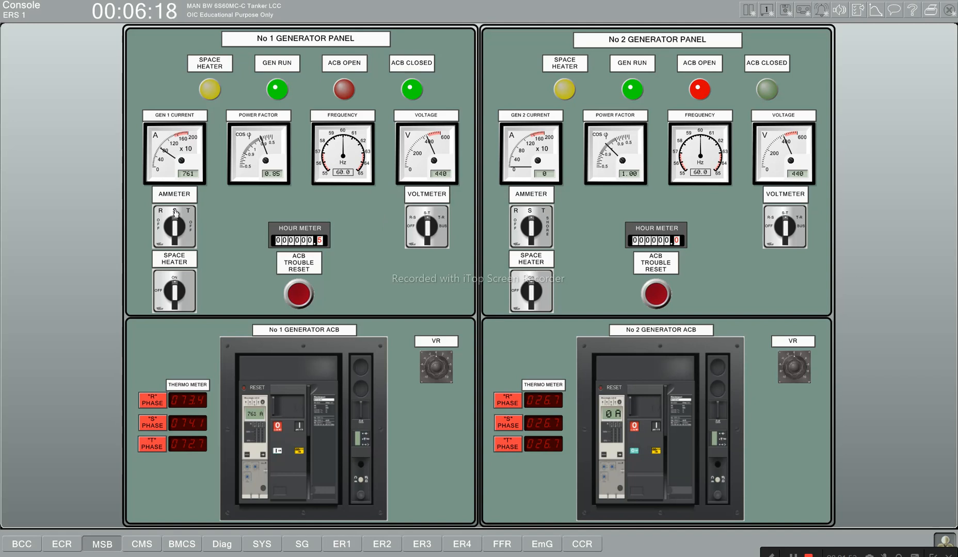
Acknowledge the No. 2 G/E L.O. sump tank low-level alarm in the CMS and display the alarm summary.
{"action": "left_click", "coordinate": [97, 547]}
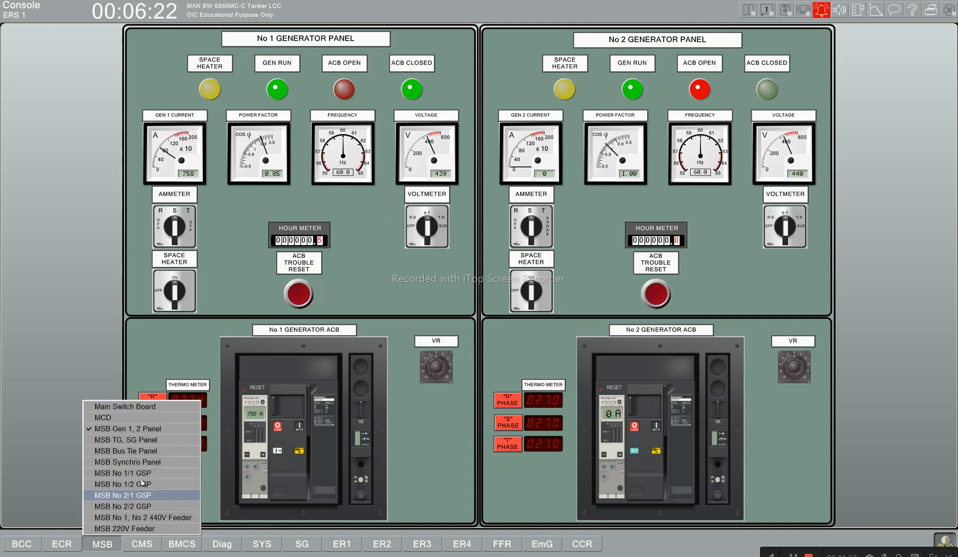
{"action": "left_click", "coordinate": [154, 465]}
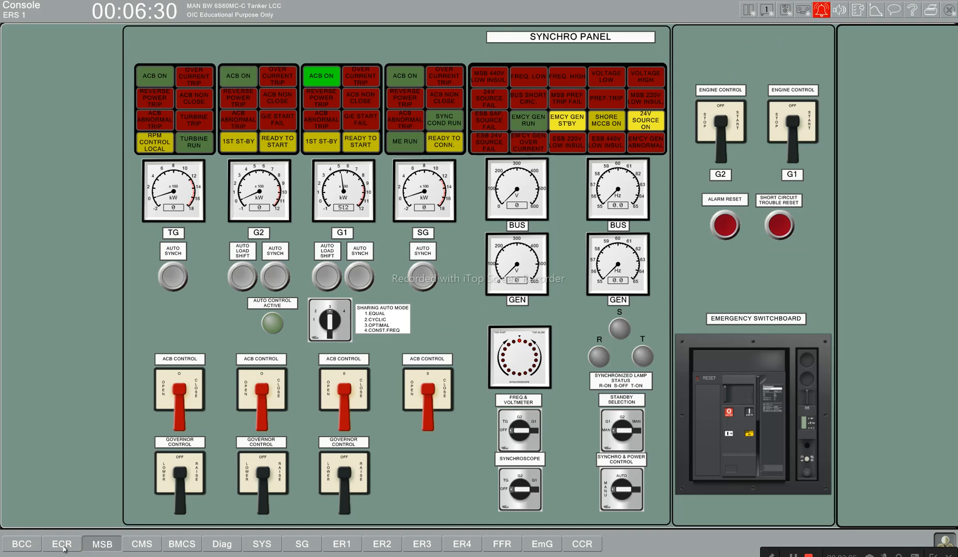
{"action": "left_click", "coordinate": [151, 545]}
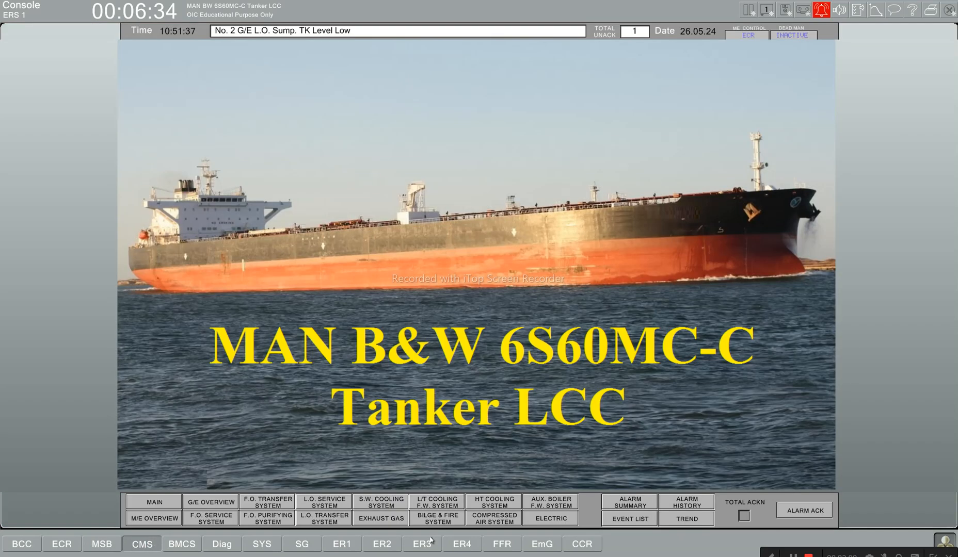
{"action": "left_click", "coordinate": [806, 512]}
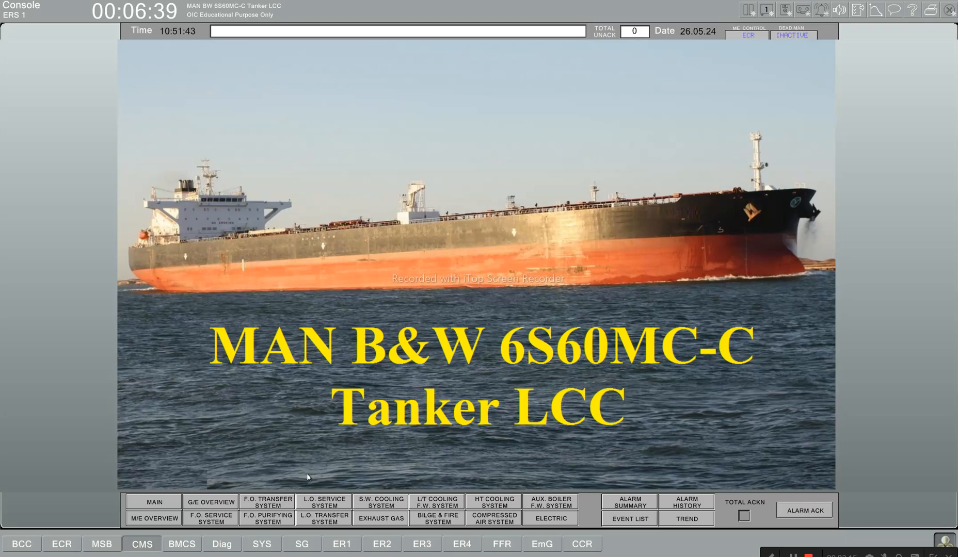
{"action": "left_click", "coordinate": [627, 506]}
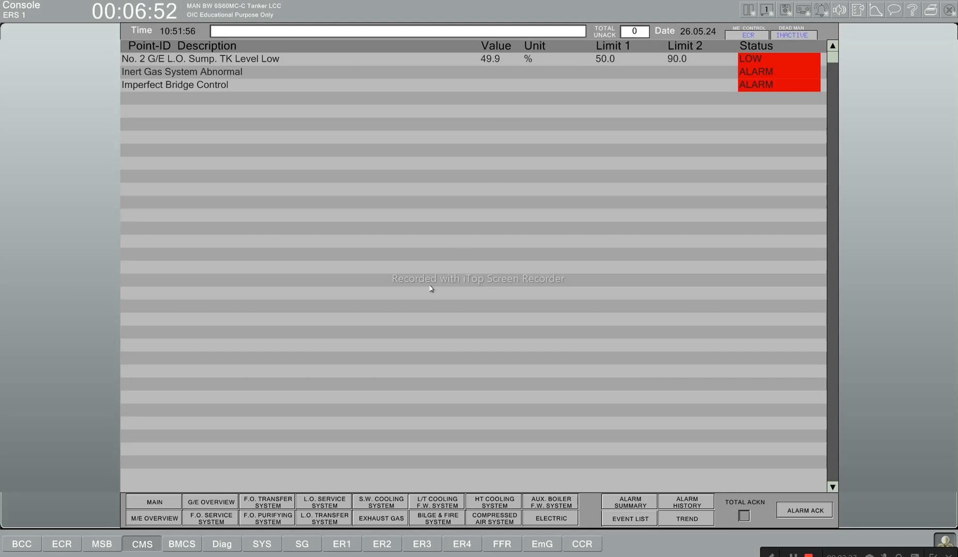
In the LO Transfer & Purifying System, open the G/E LO storage tank's outlet valve to replenish the No. 2 GE LO sump tank.
{"action": "left_click", "coordinate": [261, 546]}
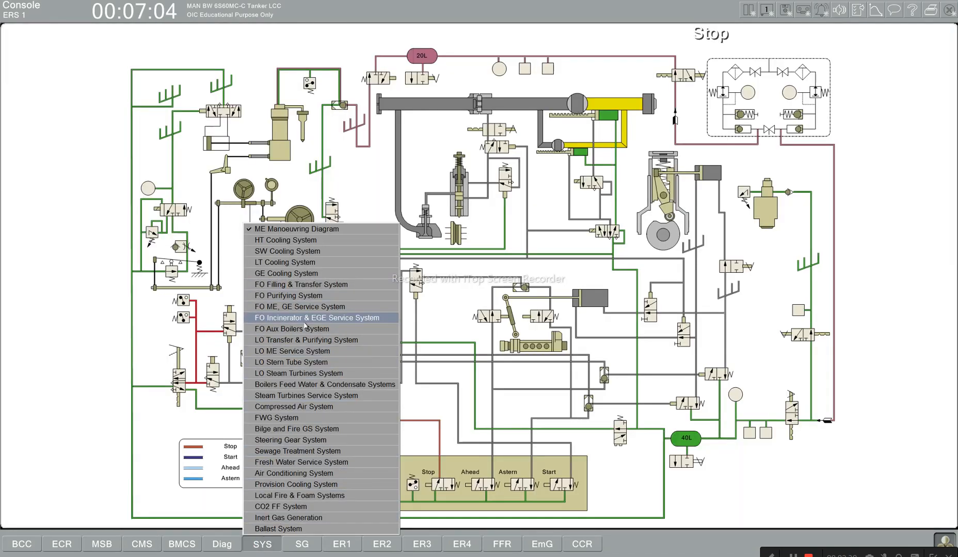
{"action": "left_click", "coordinate": [306, 341]}
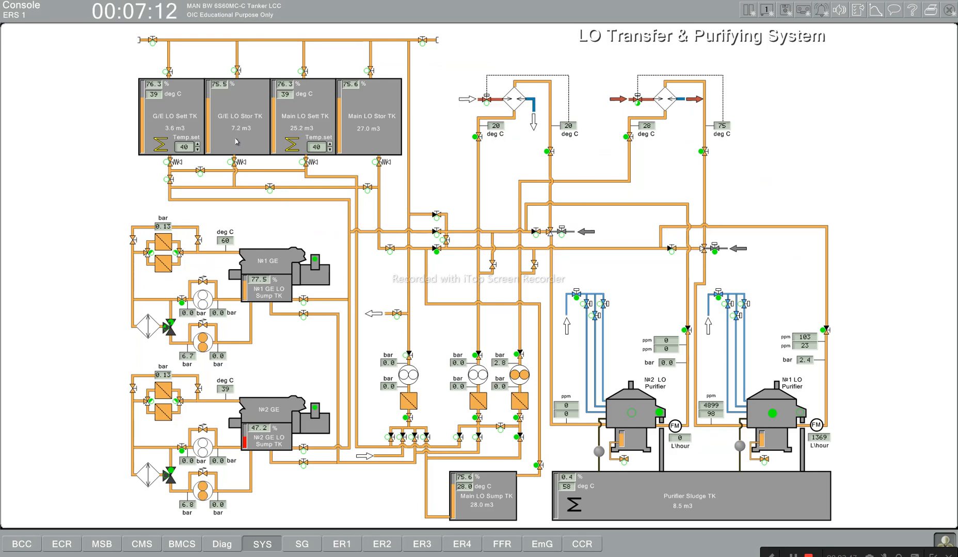
{"action": "left_click", "coordinate": [230, 163]}
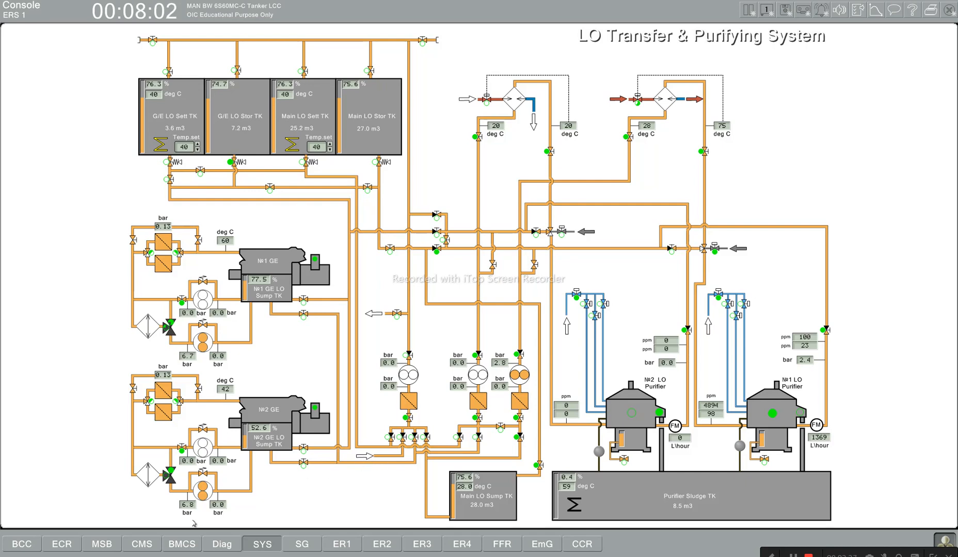
On the Synchro Panel, set the frequency and voltmeter selector to G2 and raise the G2 governor.
{"action": "left_click", "coordinate": [101, 546]}
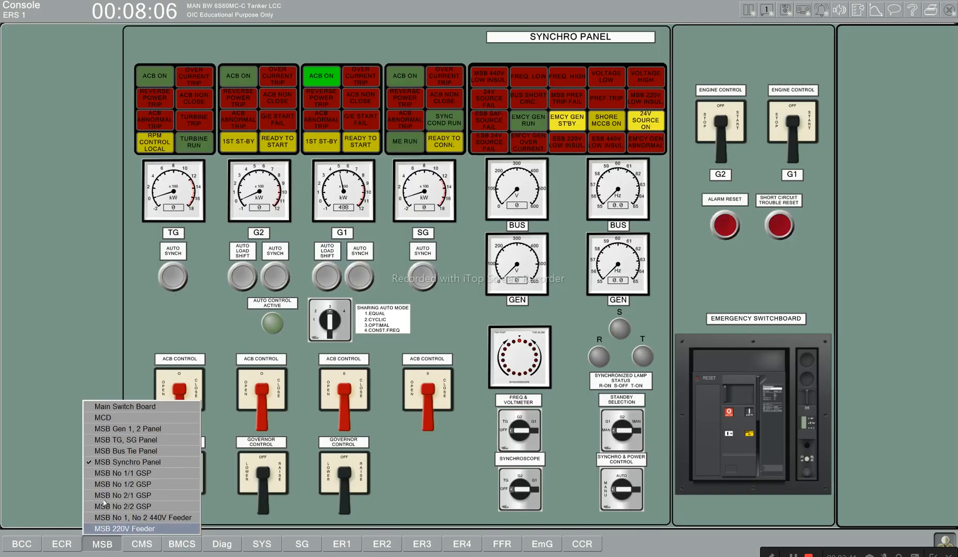
{"action": "left_click", "coordinate": [127, 339]}
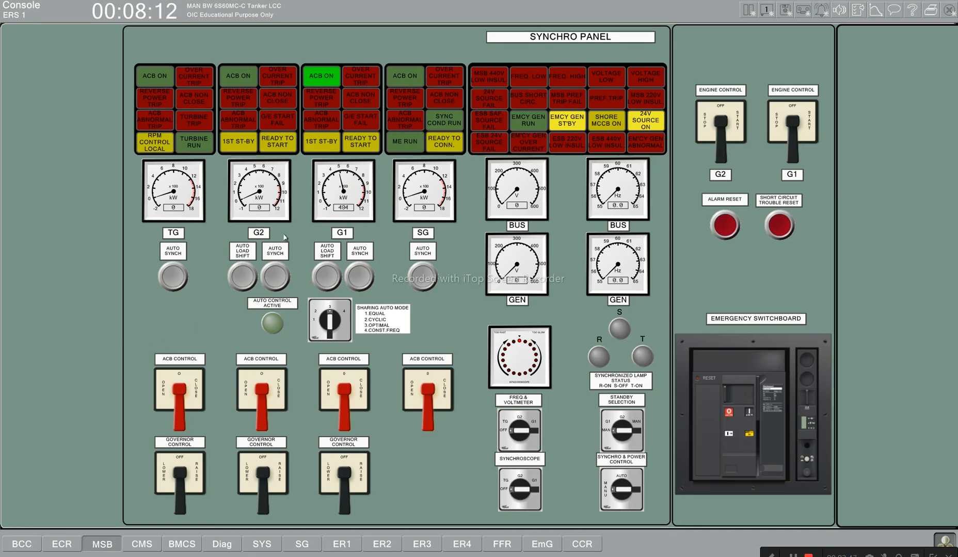
{"action": "left_click", "coordinate": [521, 422]}
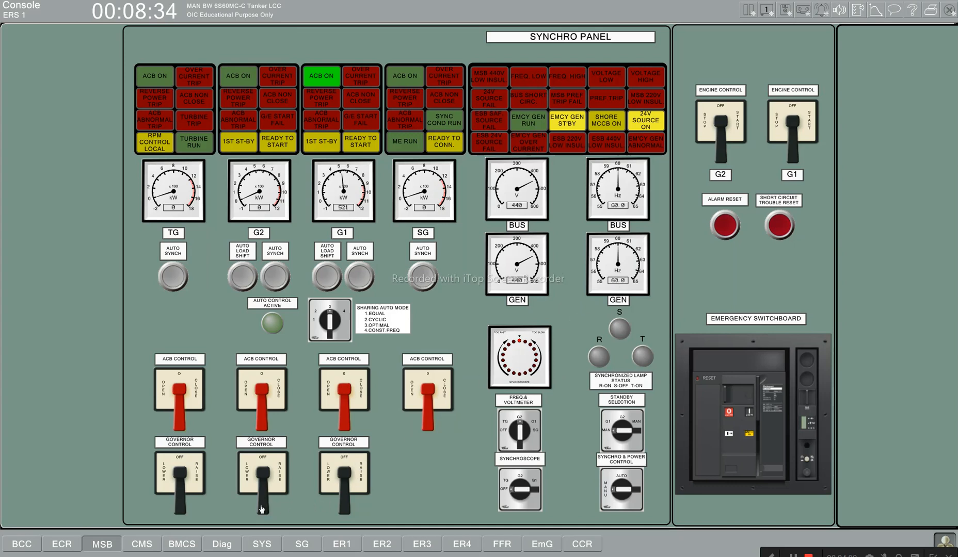
{"action": "left_click", "coordinate": [242, 511]}
Set the synchroscope to G2 and synchro and power control to AUTO, and auto-synchronise G2 onto the bus.
{"action": "left_click", "coordinate": [522, 485]}
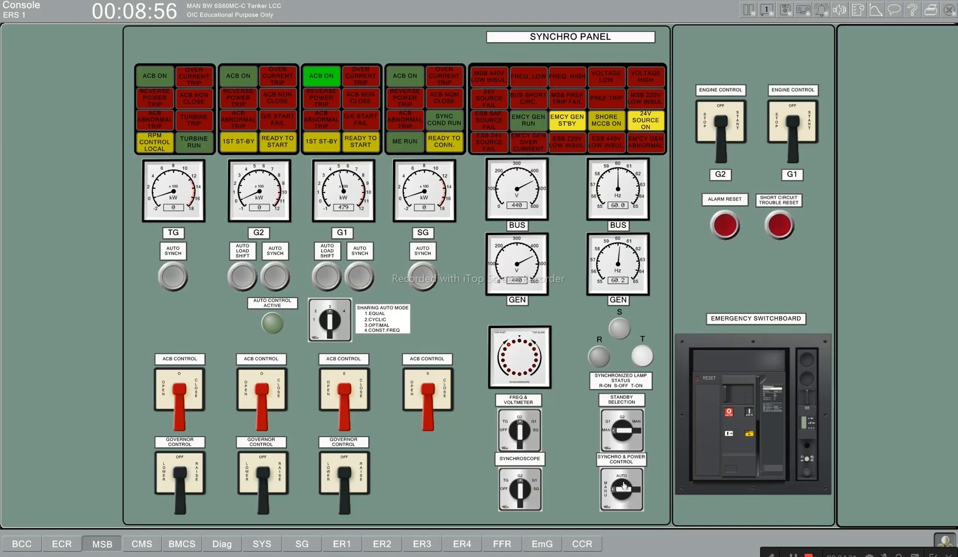
{"action": "left_click", "coordinate": [624, 485]}
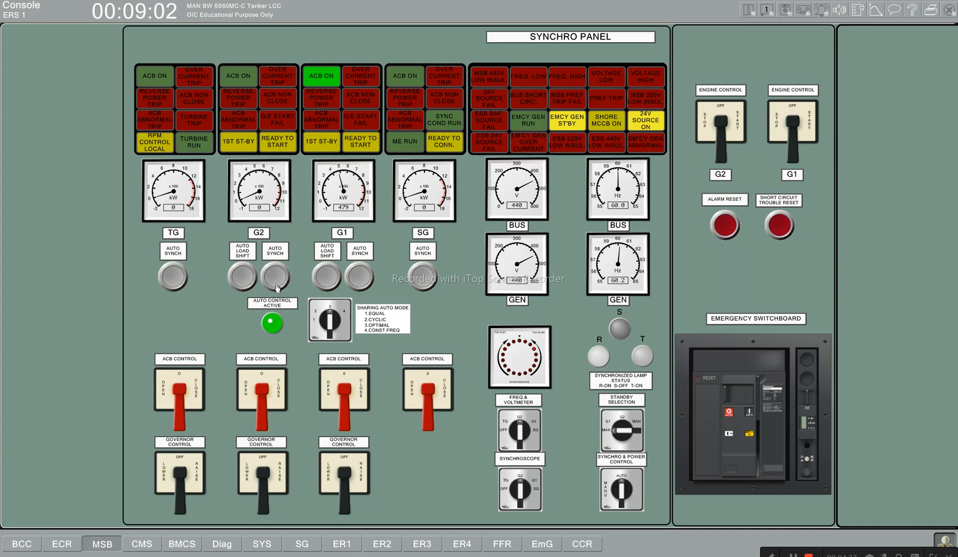
{"action": "left_click", "coordinate": [277, 288]}
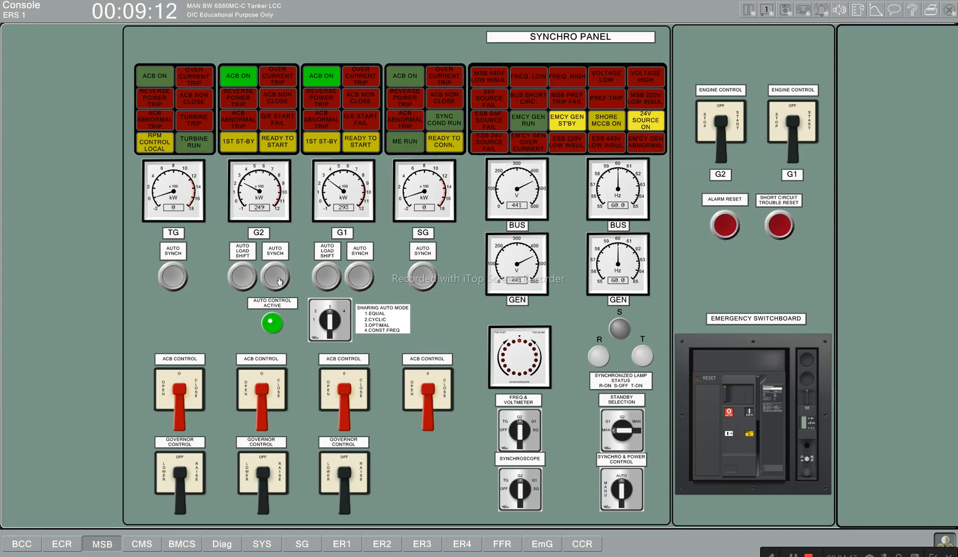
Set the sharing auto mode to 1 (Equal), and turn the frequency and voltmeter selector and the synchroscope OFF.
{"action": "left_click", "coordinate": [317, 323]}
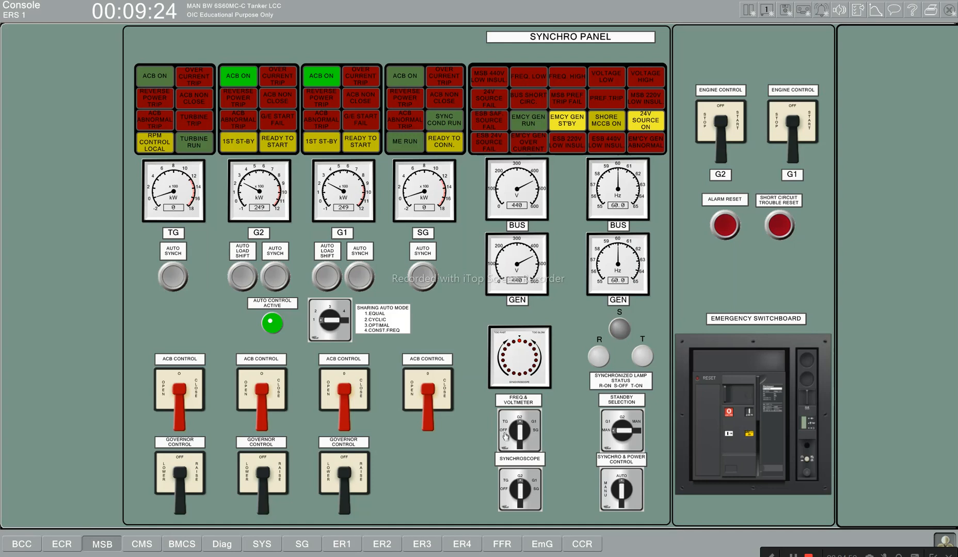
{"action": "left_click", "coordinate": [505, 437]}
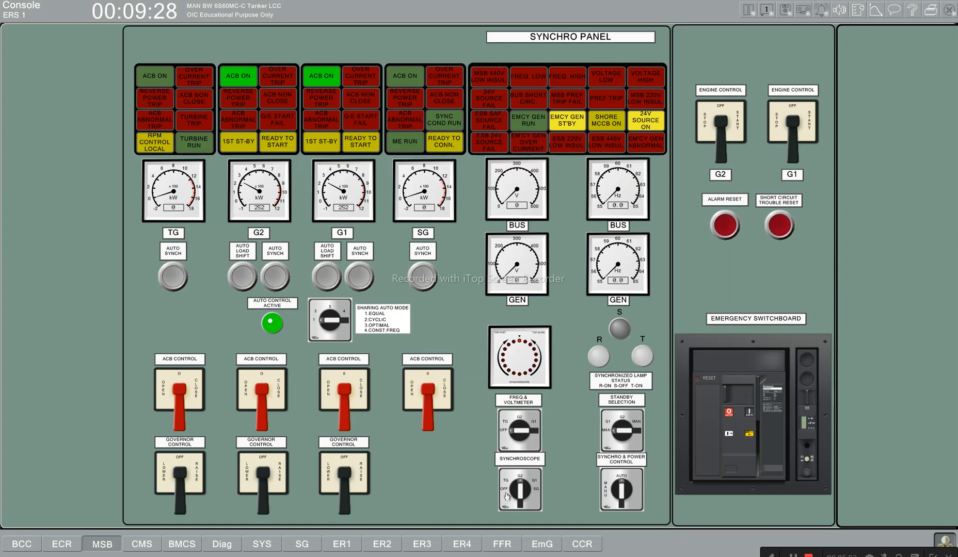
{"action": "left_click", "coordinate": [506, 497]}
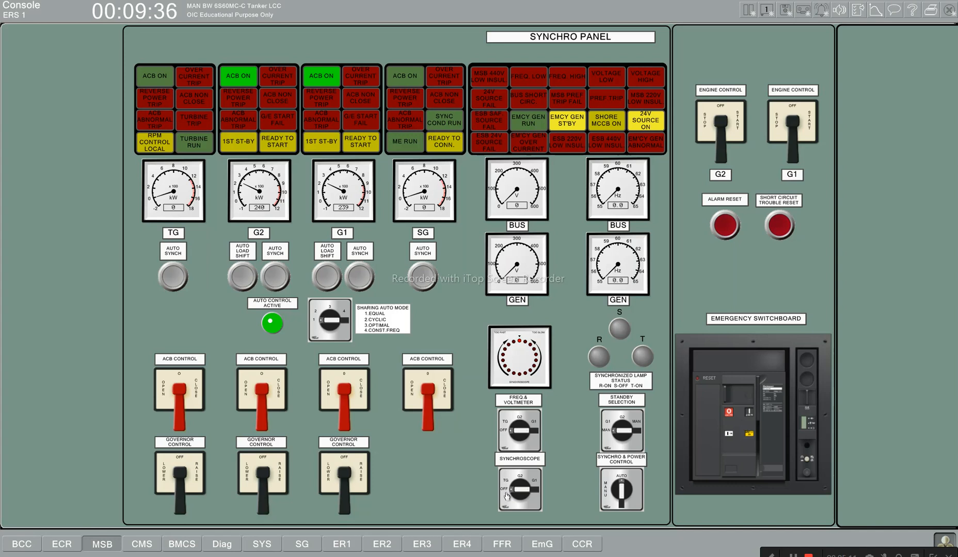
On the Steering Gear LOP, set No 2 steering gear to LOCAL, start its pump, and return it to REMOTE.
{"action": "left_click", "coordinate": [299, 549]}
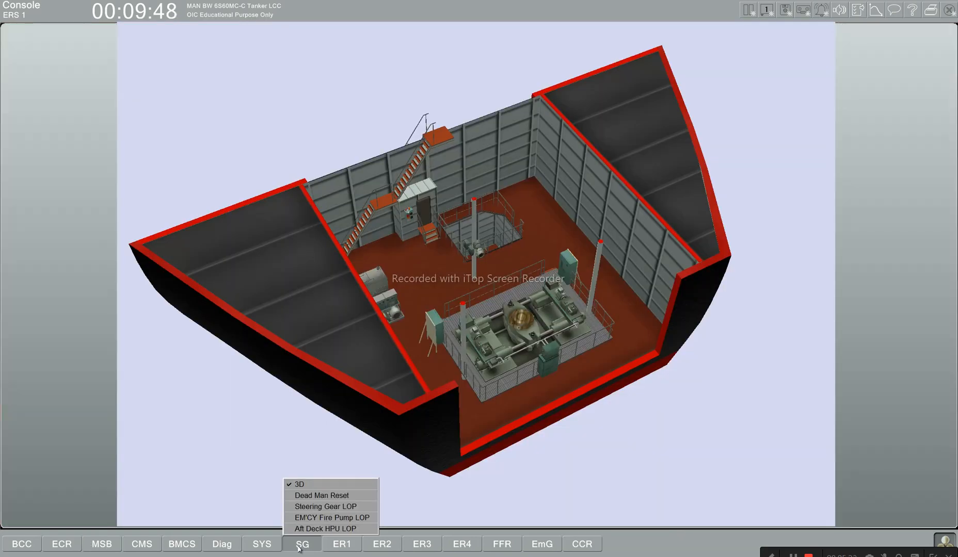
{"action": "left_click", "coordinate": [328, 508]}
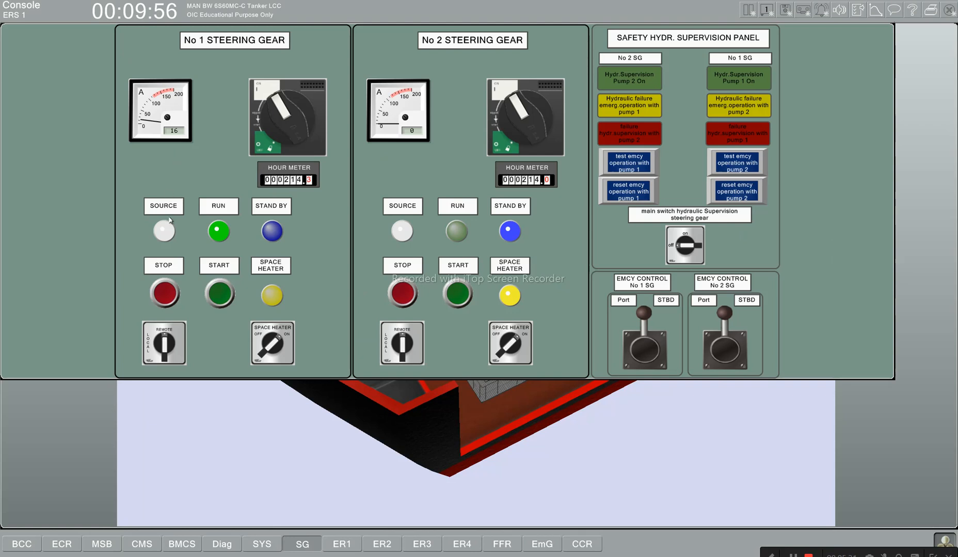
{"action": "left_click", "coordinate": [392, 350]}
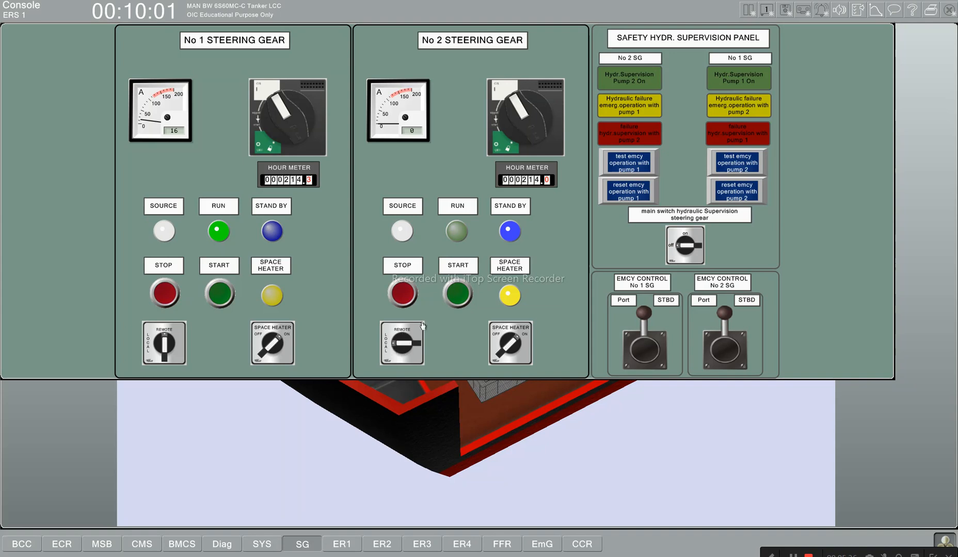
{"action": "left_click", "coordinate": [459, 300]}
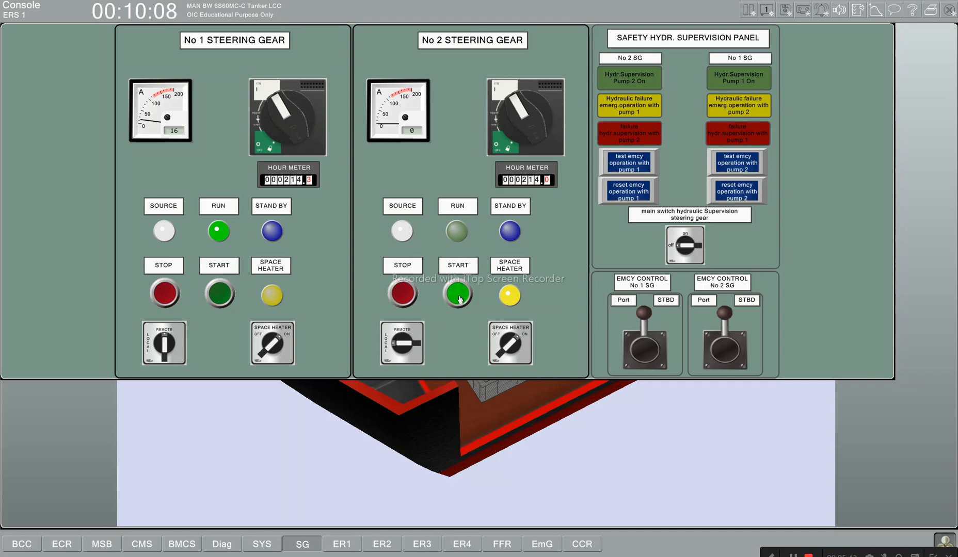
{"action": "left_click", "coordinate": [459, 300]}
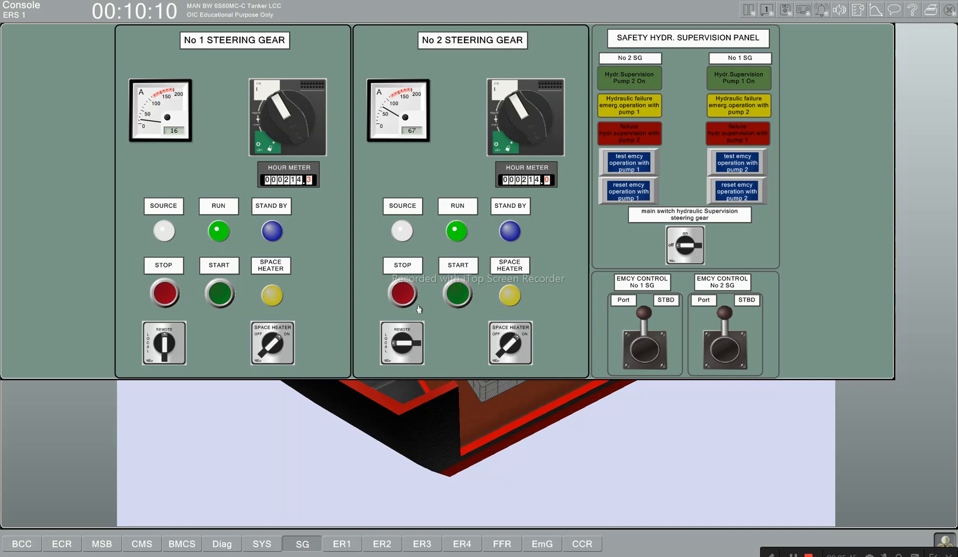
{"action": "left_click", "coordinate": [404, 333]}
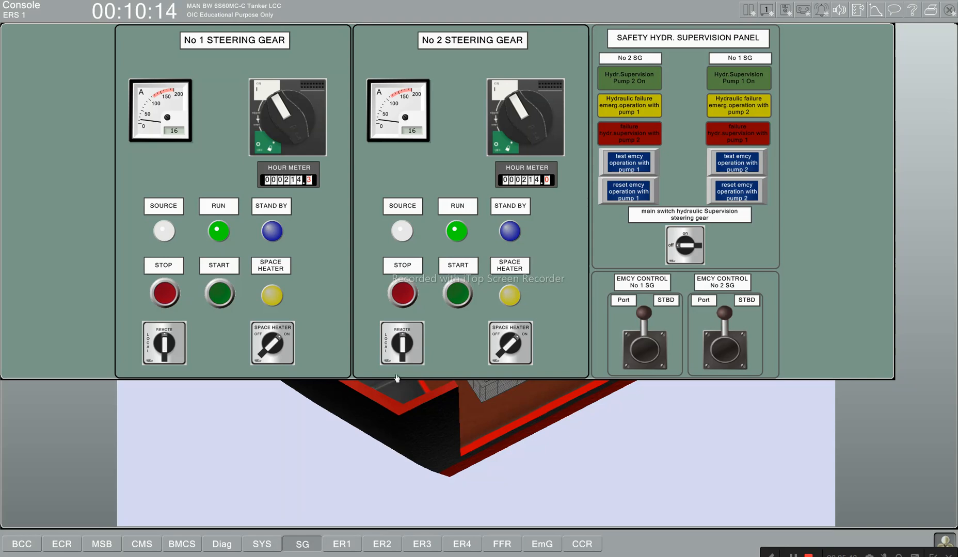
On the Aft Deck HPU LOP, switch on the main switches of hydraulic pumps No 1 and No 2 aft and start both pumps.
{"action": "left_click", "coordinate": [304, 545]}
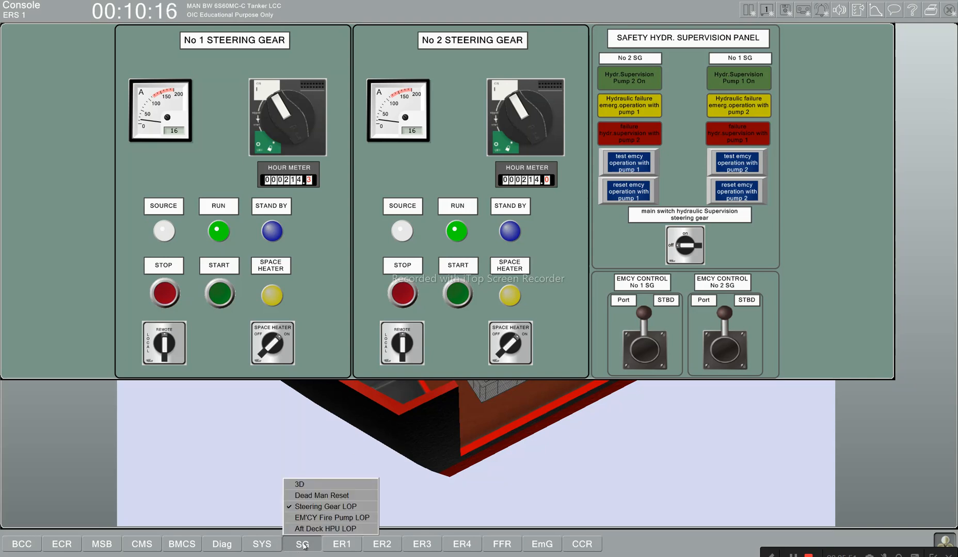
{"action": "left_click", "coordinate": [365, 529]}
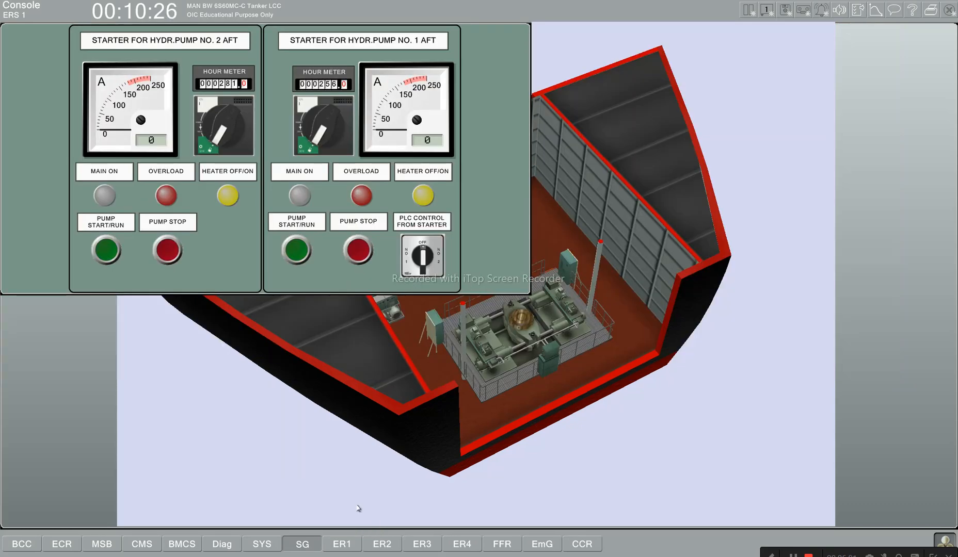
{"action": "left_click", "coordinate": [216, 114]}
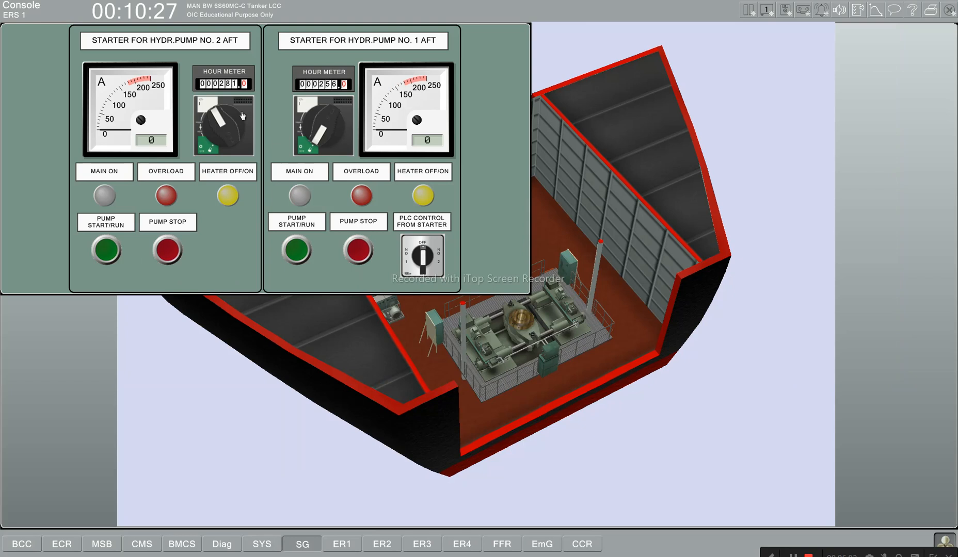
{"action": "left_click", "coordinate": [314, 114]}
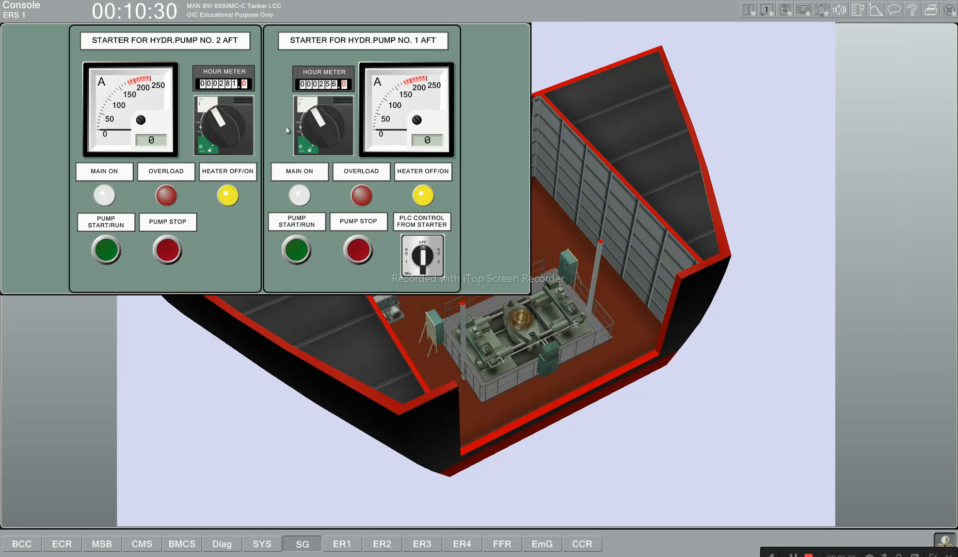
{"action": "left_click", "coordinate": [106, 250]}
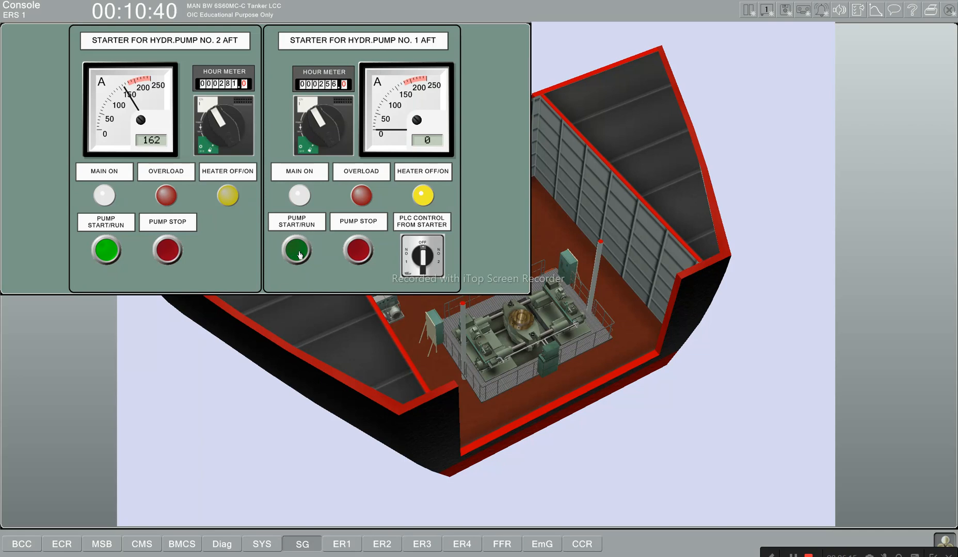
{"action": "left_click", "coordinate": [299, 251]}
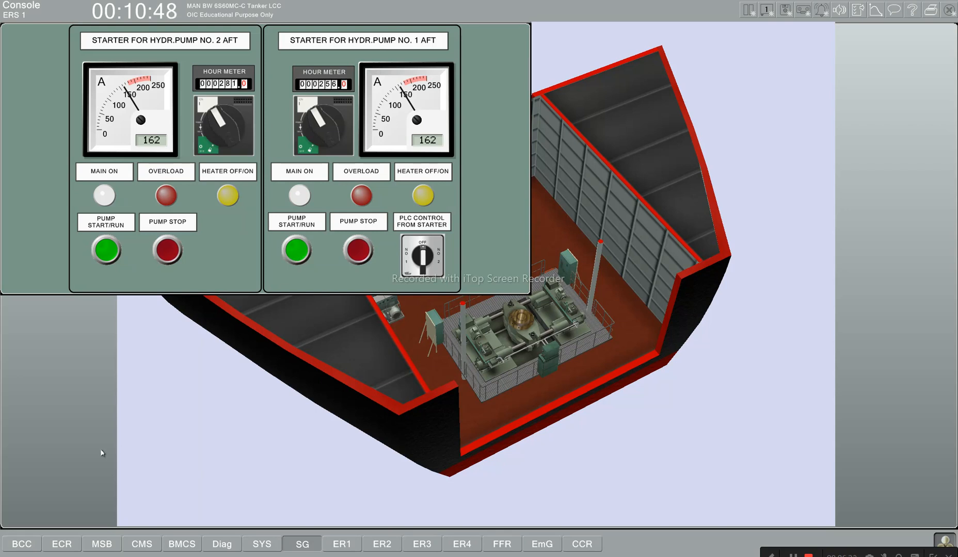
Check the generator loads on the MSB Synchro Panel, and examine the Bilge and Fire GS System diagram.
{"action": "left_click", "coordinate": [101, 546]}
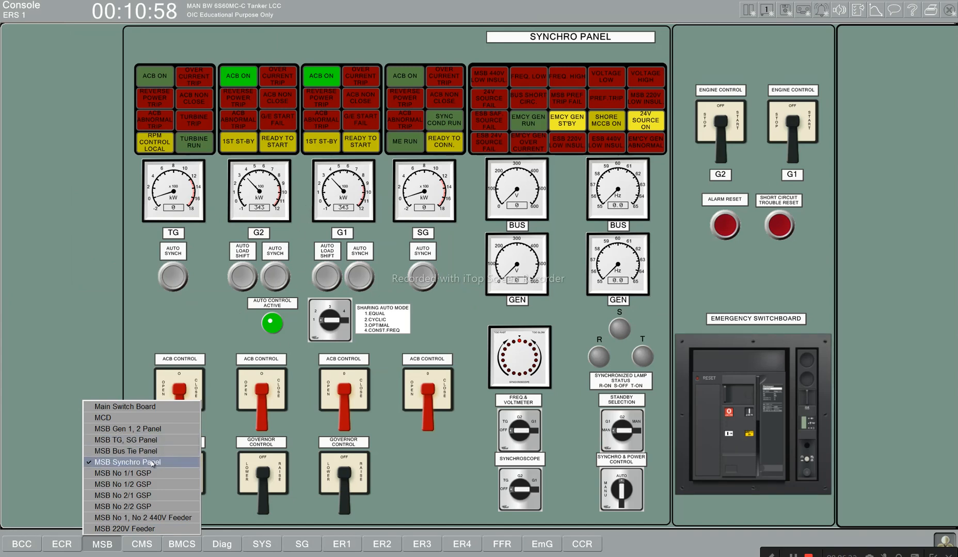
{"action": "left_click", "coordinate": [51, 341]}
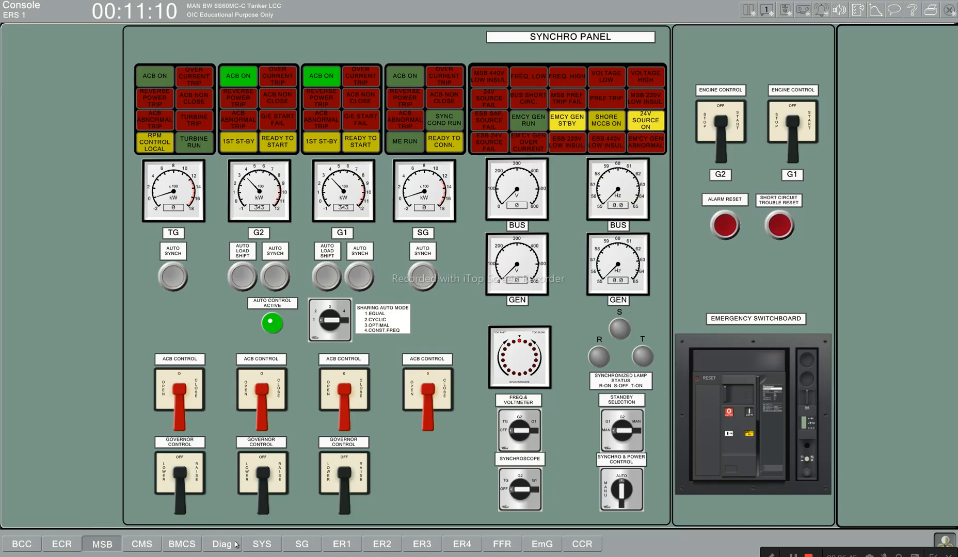
{"action": "left_click", "coordinate": [252, 546]}
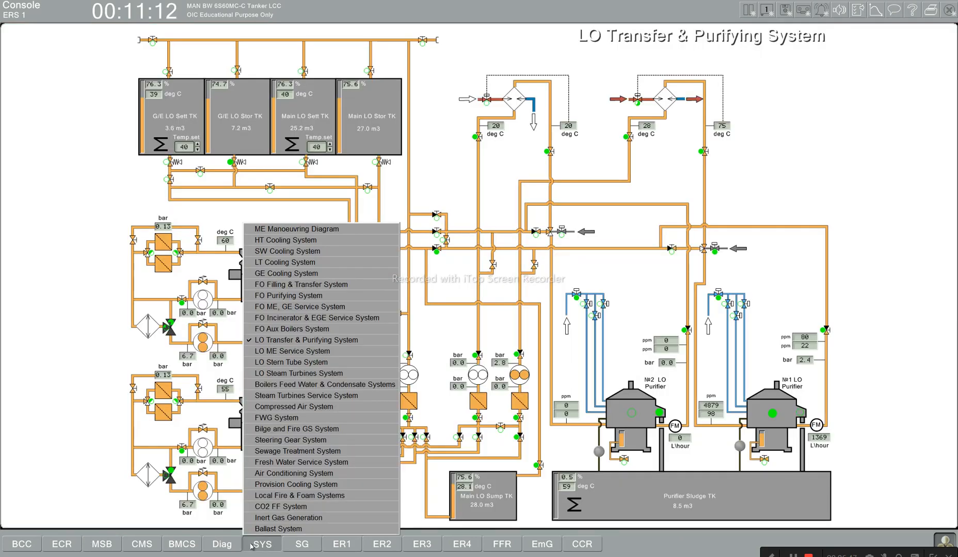
{"action": "left_click", "coordinate": [283, 432]}
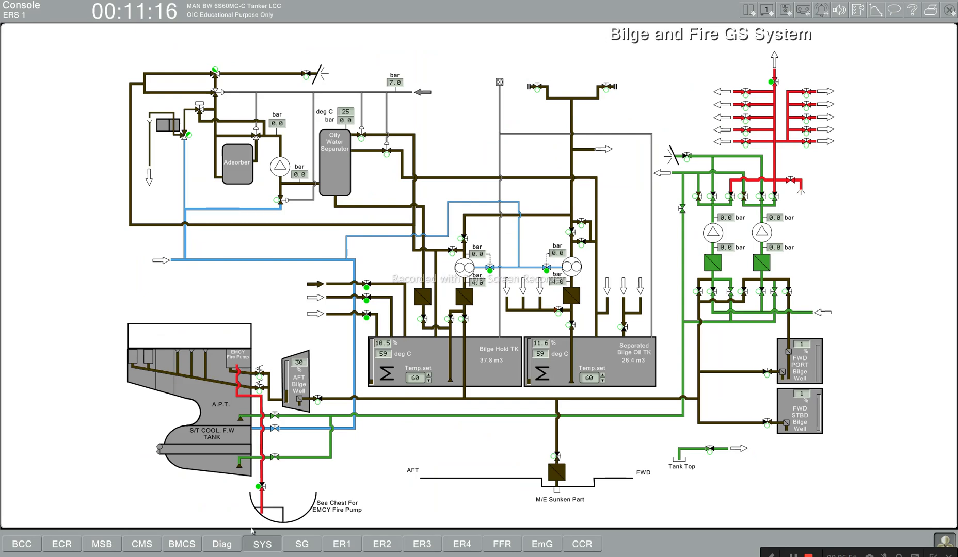
{"action": "left_click", "coordinate": [264, 544]}
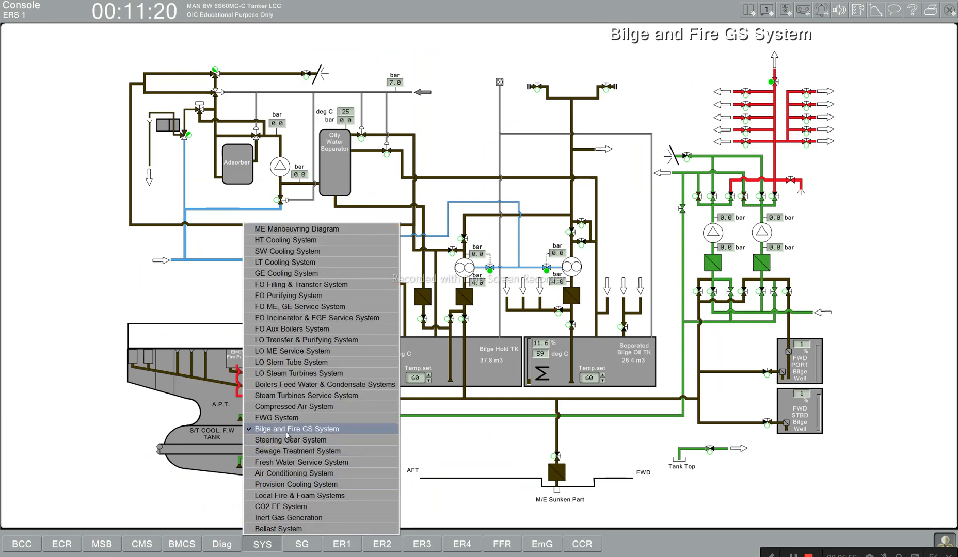
{"action": "left_click", "coordinate": [288, 430]}
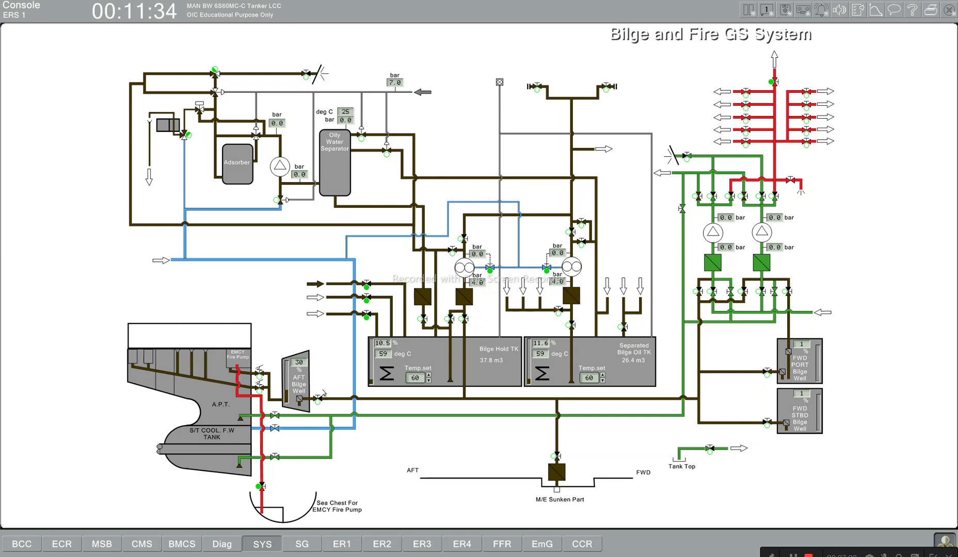
On the HT Cooling System diagram, close the filling valve of the cooling F.W. expansion tank.
{"action": "left_click", "coordinate": [270, 547]}
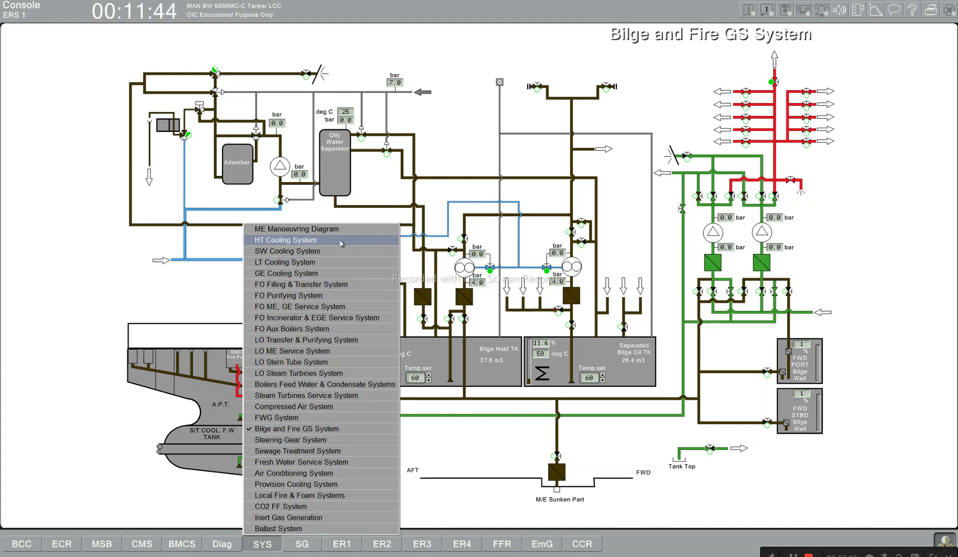
{"action": "left_click", "coordinate": [341, 242]}
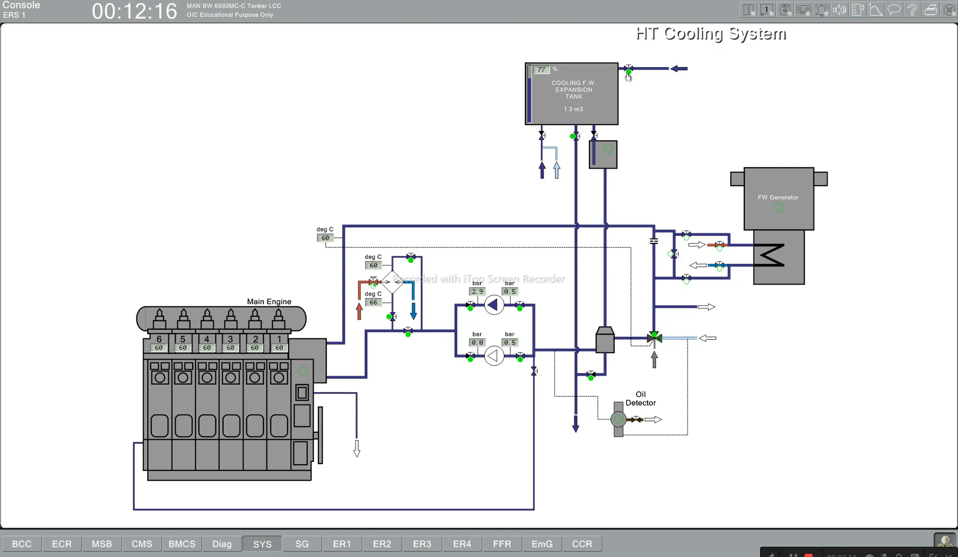
{"action": "left_click", "coordinate": [628, 74]}
Examine the SW Cooling System and LT Cooling System diagrams for running pumps, pressures and temperatures.
{"action": "left_click", "coordinate": [261, 544]}
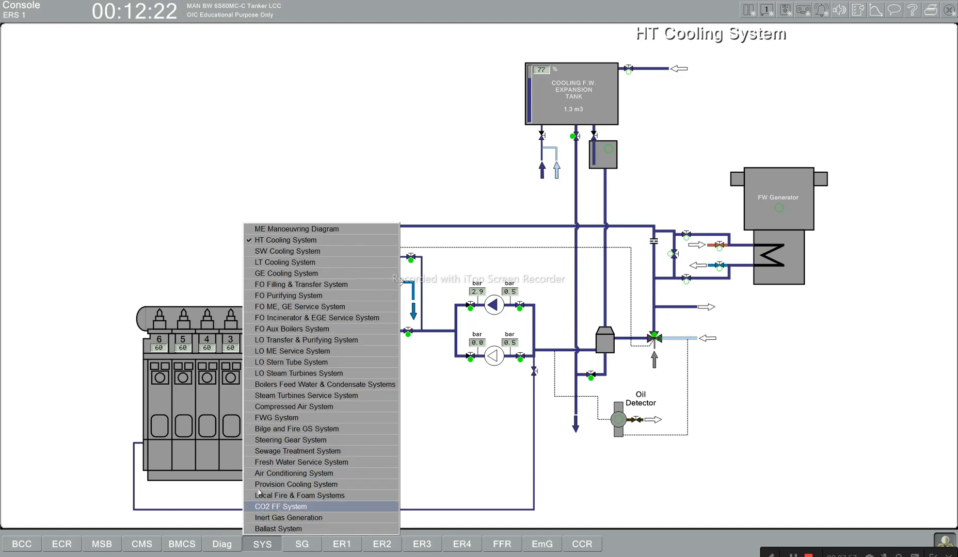
{"action": "left_click", "coordinate": [279, 253]}
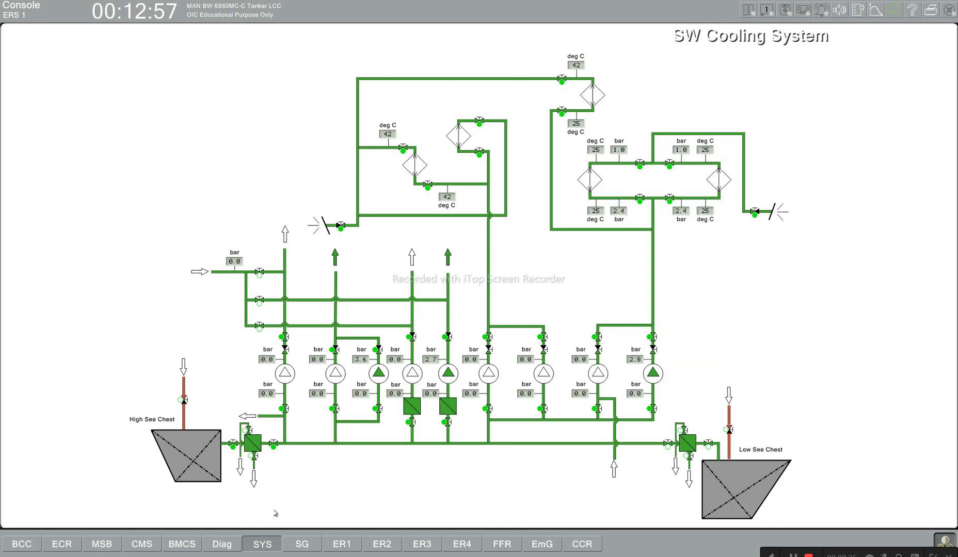
{"action": "left_click", "coordinate": [258, 550]}
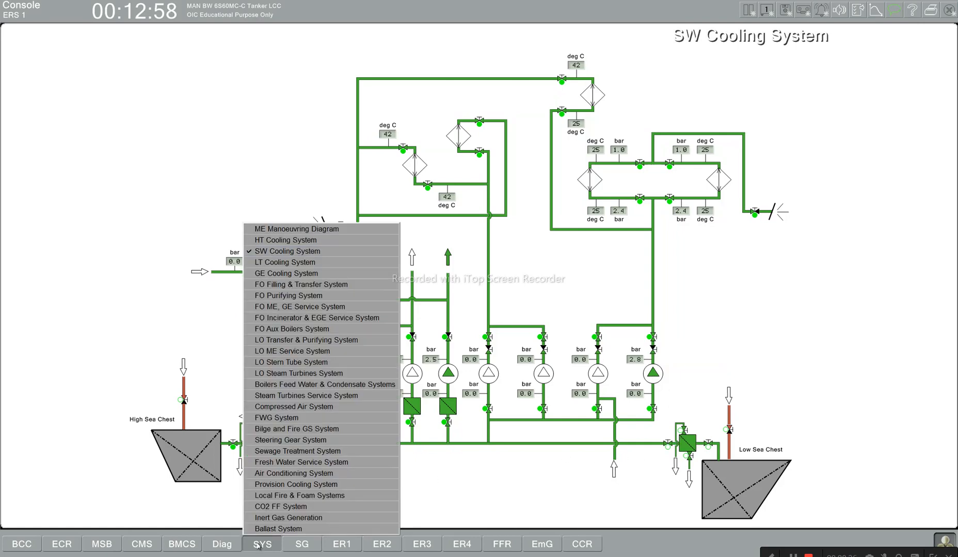
{"action": "left_click", "coordinate": [307, 266]}
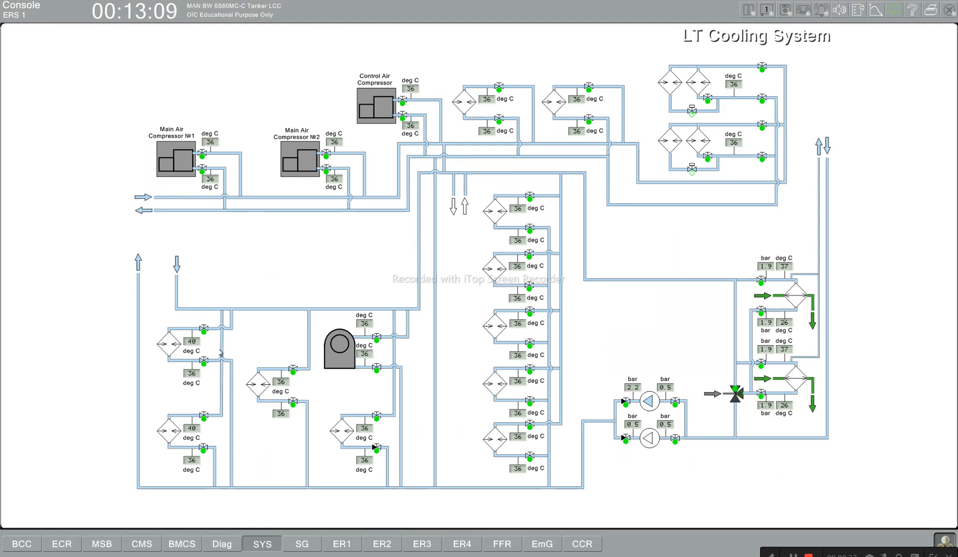
On the FO ME, GE Service System diagram, open the suction valve of the standby FO supply pump.
{"action": "left_click", "coordinate": [266, 548]}
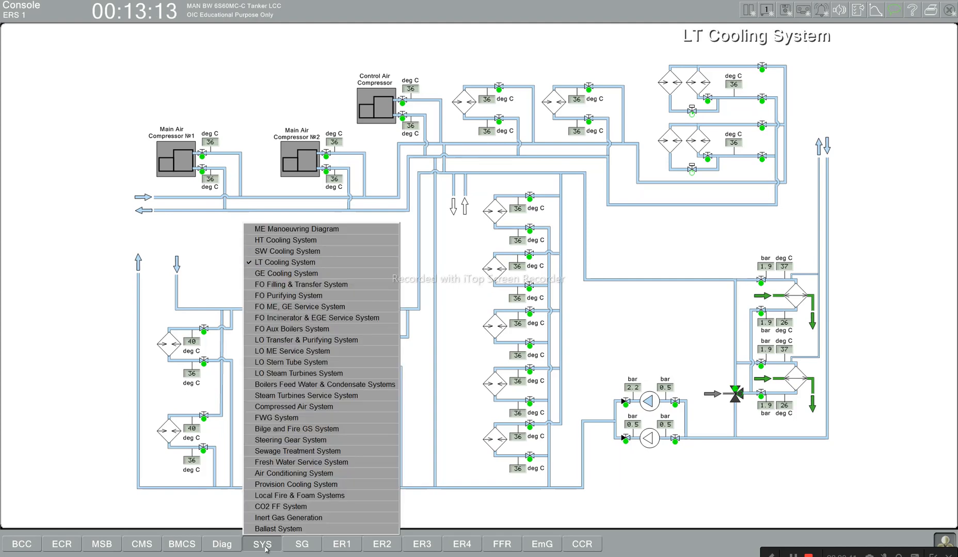
{"action": "left_click", "coordinate": [319, 306]}
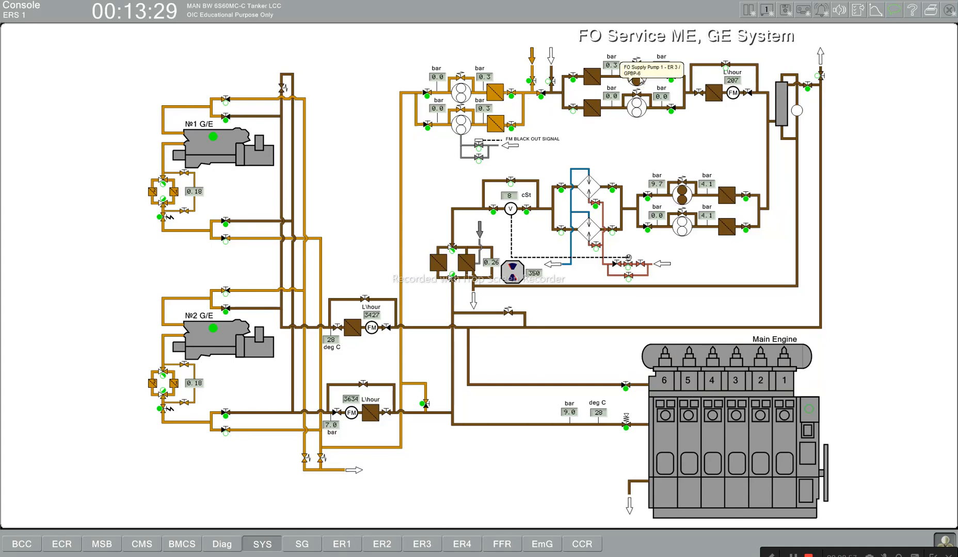
{"action": "left_click", "coordinate": [642, 81]}
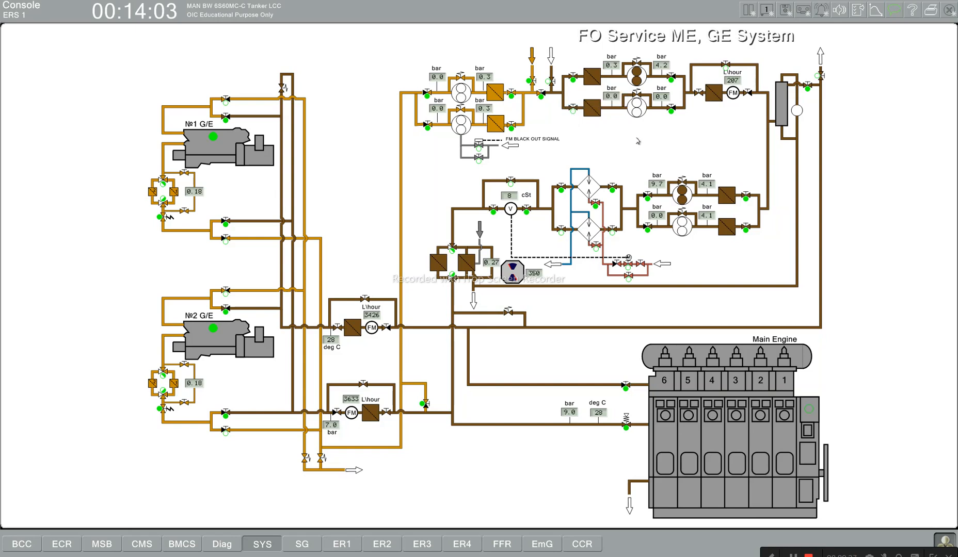
{"action": "left_click", "coordinate": [573, 110]}
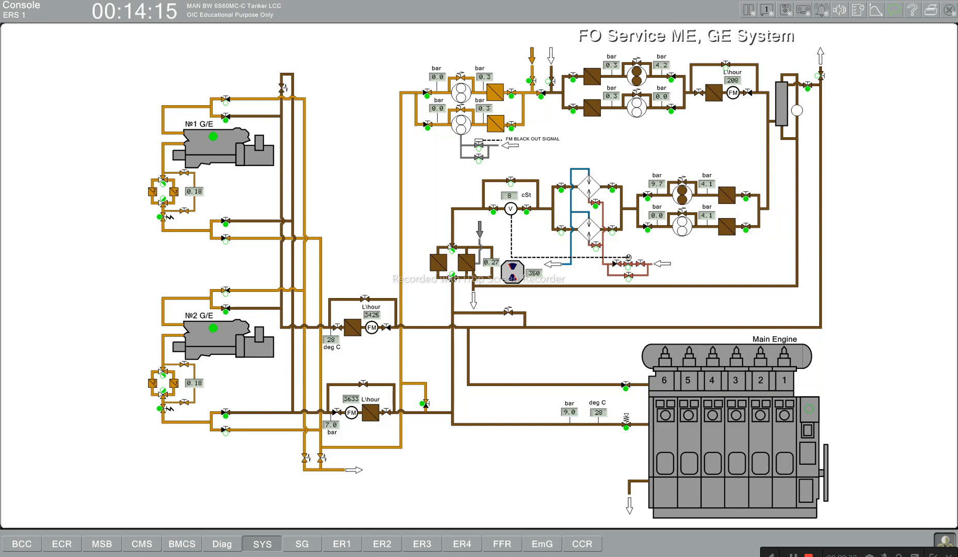
Check the LO ME Service System, and on the Compressed Air System drain main air receivers No 1 and No 2, reclosing both drain valves.
{"action": "left_click", "coordinate": [268, 545]}
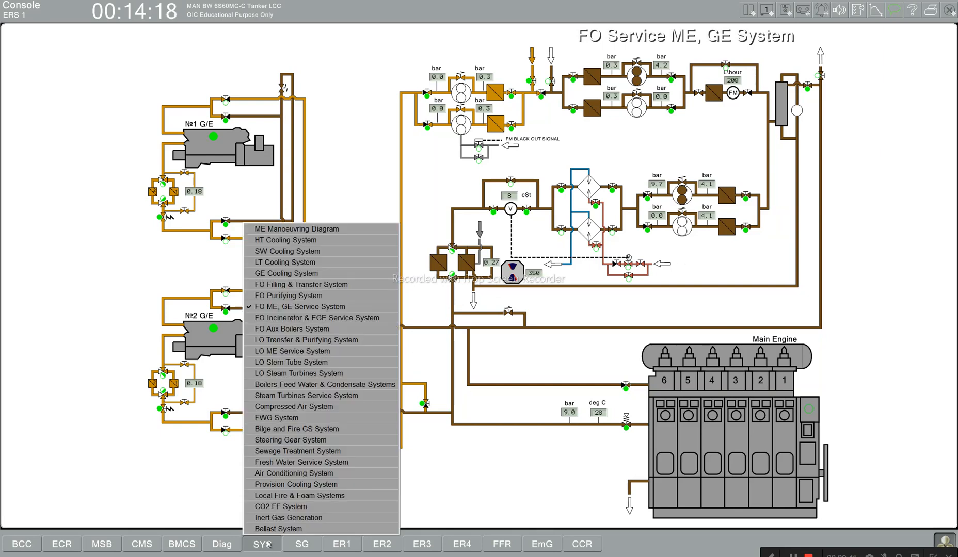
{"action": "left_click", "coordinate": [292, 352]}
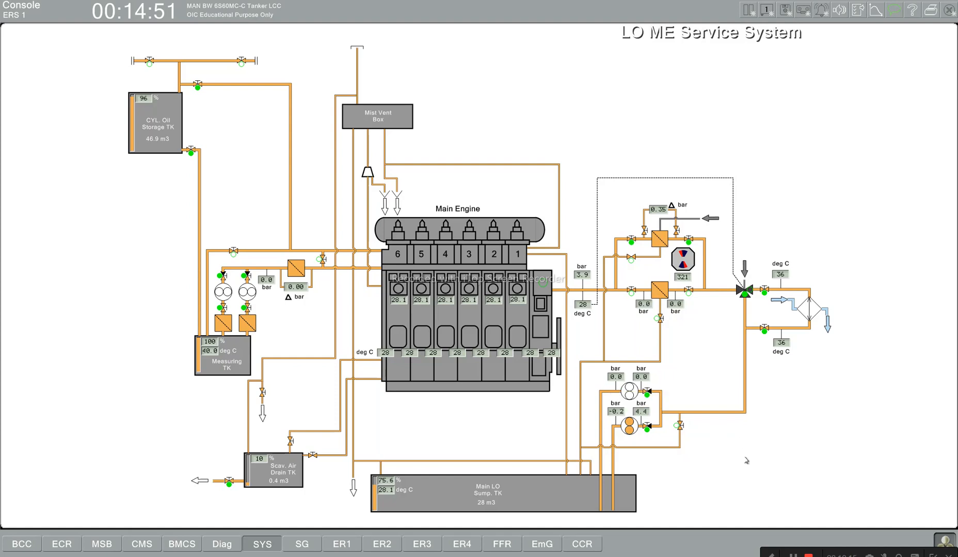
{"action": "left_click", "coordinate": [263, 546]}
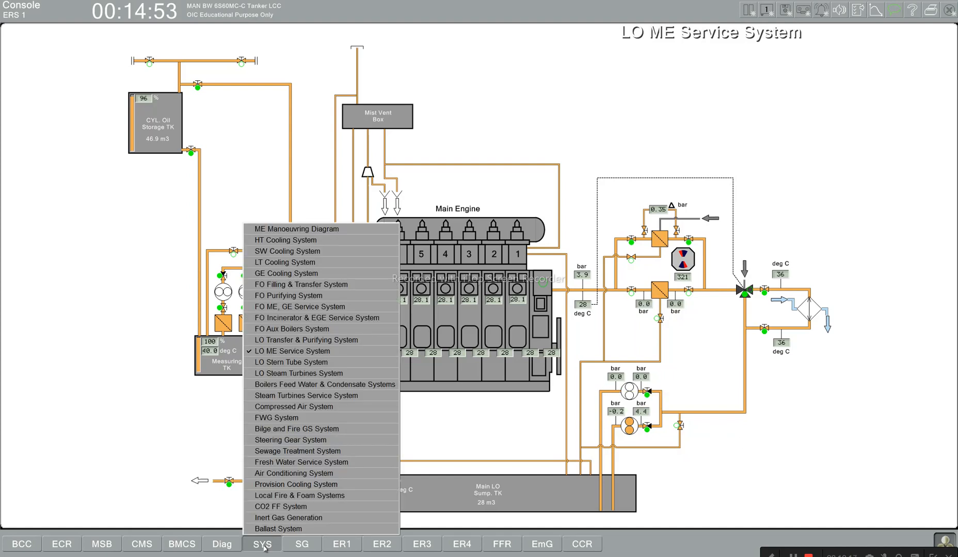
{"action": "left_click", "coordinate": [284, 409]}
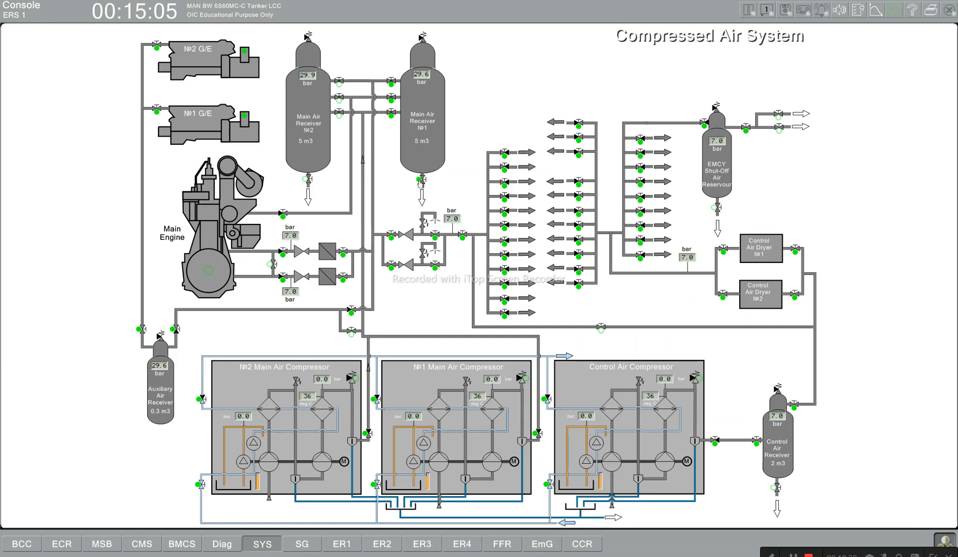
{"action": "left_click", "coordinate": [421, 181]}
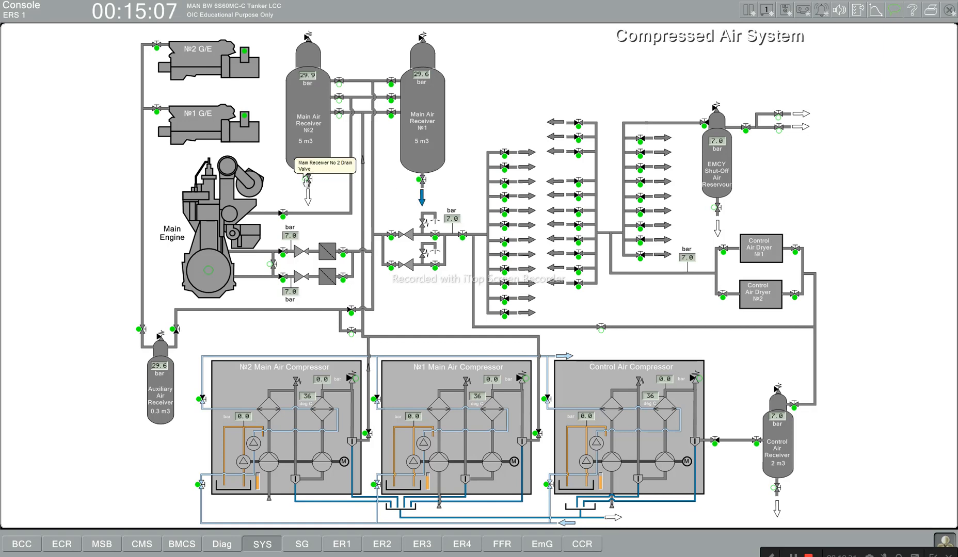
{"action": "left_click", "coordinate": [305, 179]}
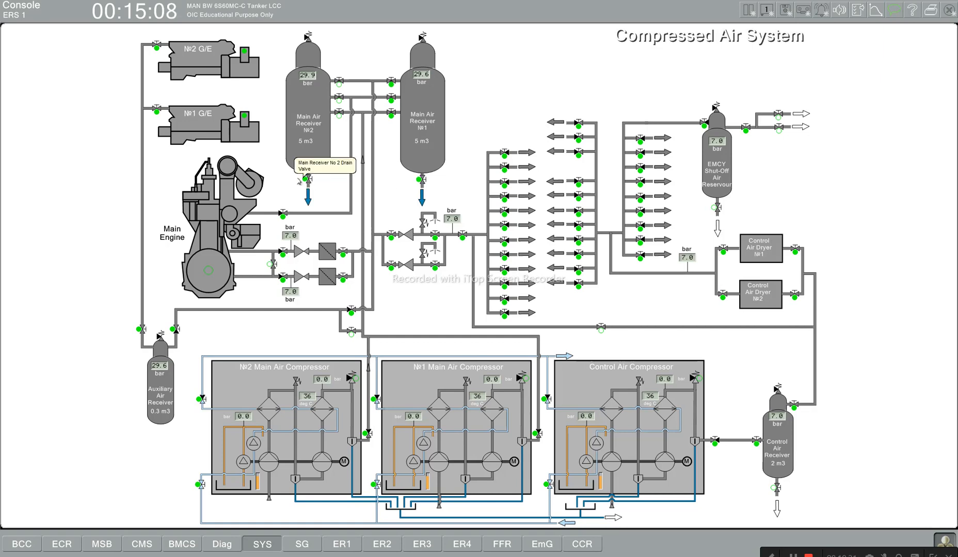
{"action": "left_click", "coordinate": [421, 181]}
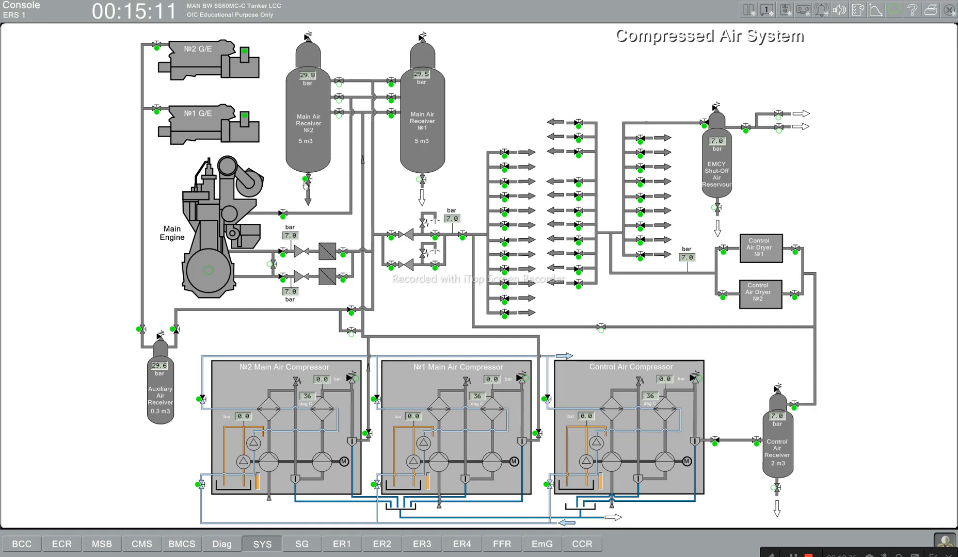
{"action": "left_click", "coordinate": [305, 181]}
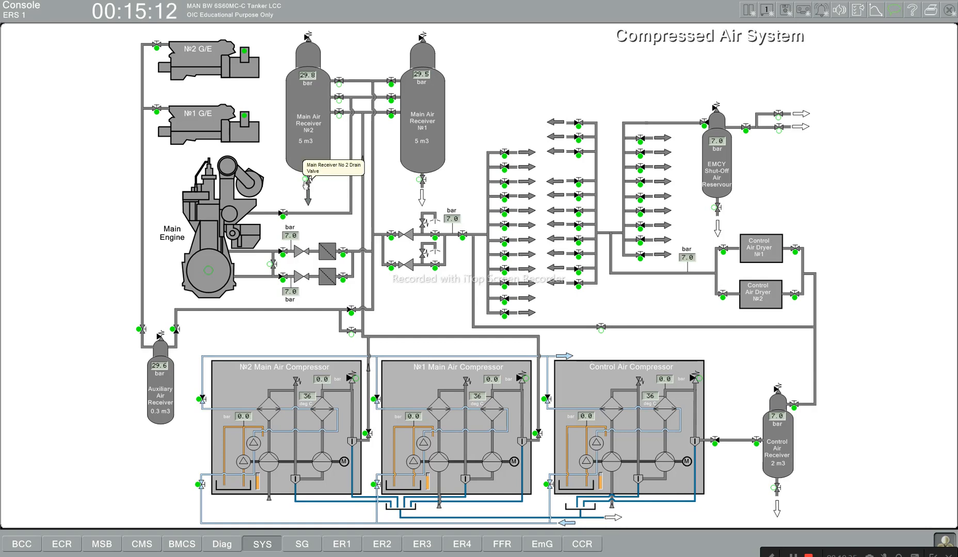
Open the three line valves of main air receiver No 2 to put it in service.
{"action": "left_click", "coordinate": [340, 89]}
{"action": "left_click", "coordinate": [339, 98]}
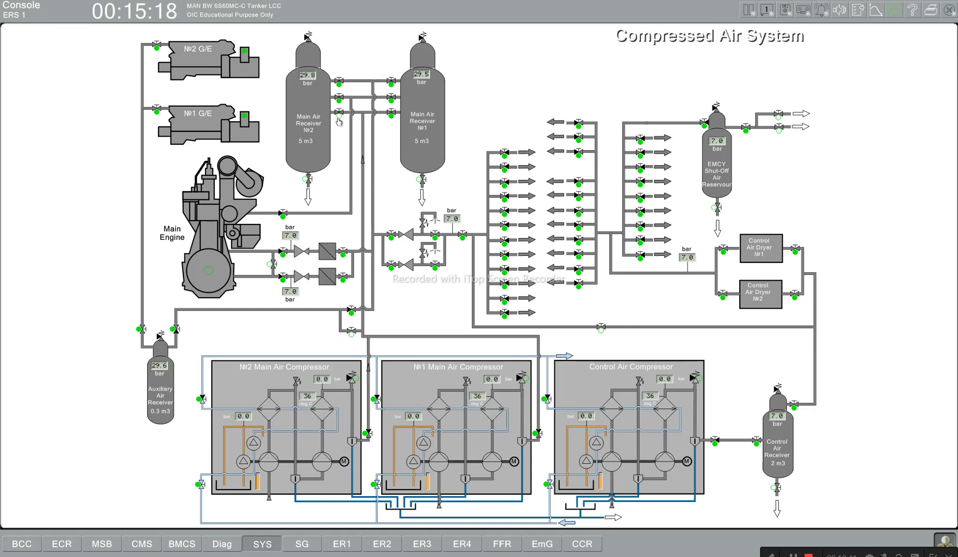
{"action": "left_click", "coordinate": [339, 114]}
On the ECR console, start the main engine cylinder lubricator's prelubrication.
{"action": "left_click", "coordinate": [268, 545]}
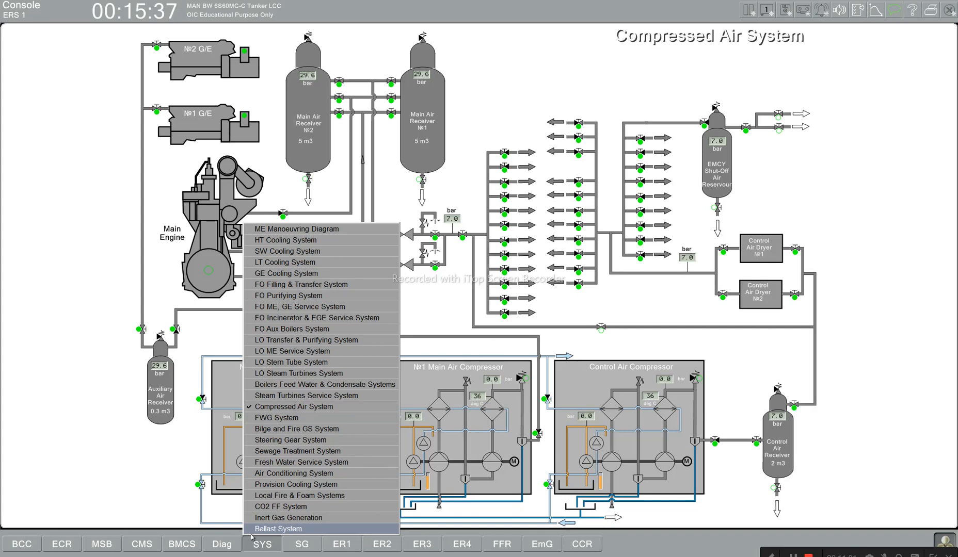
{"action": "left_click", "coordinate": [66, 546]}
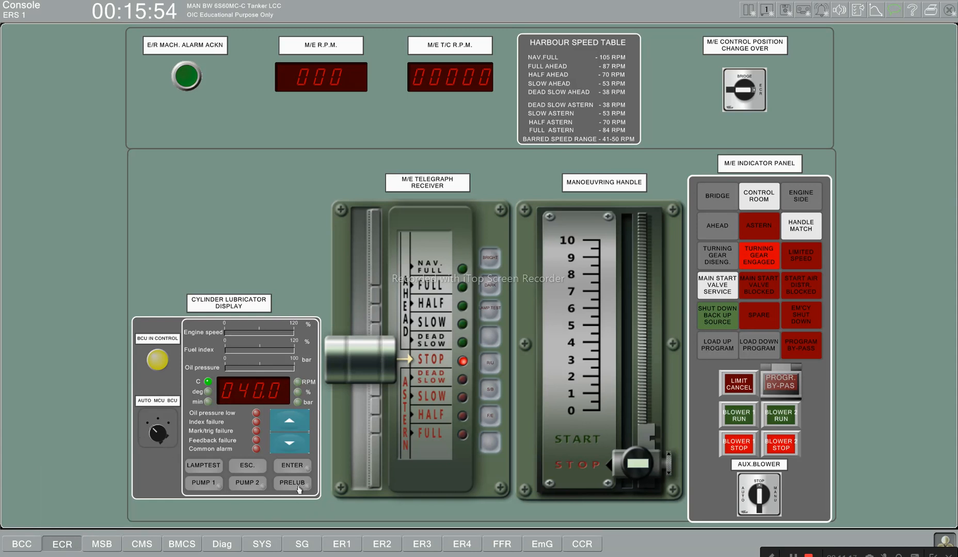
{"action": "left_click", "coordinate": [292, 483]}
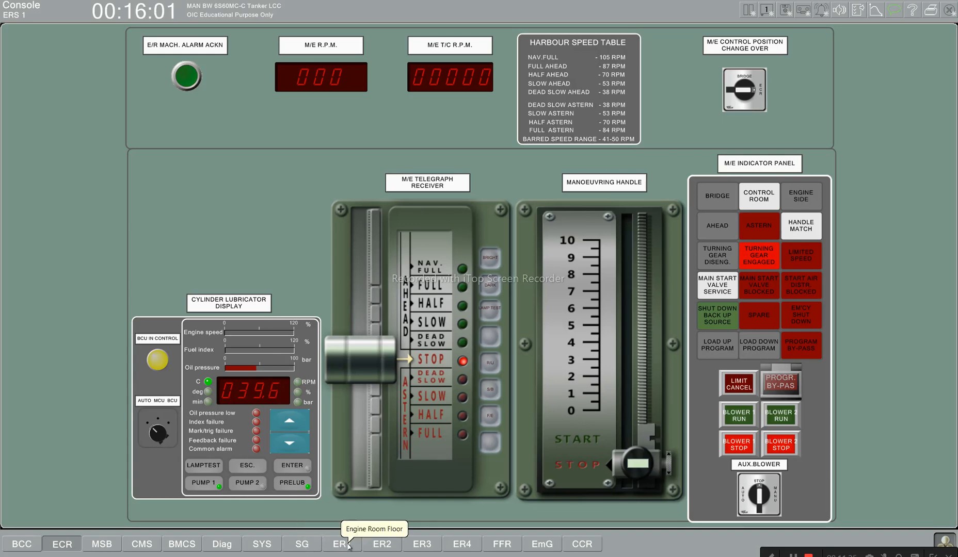
On the Turning Gear LOP, turn on the turning gear's main switch and run the gear in the forward direction.
{"action": "left_click", "coordinate": [342, 544]}
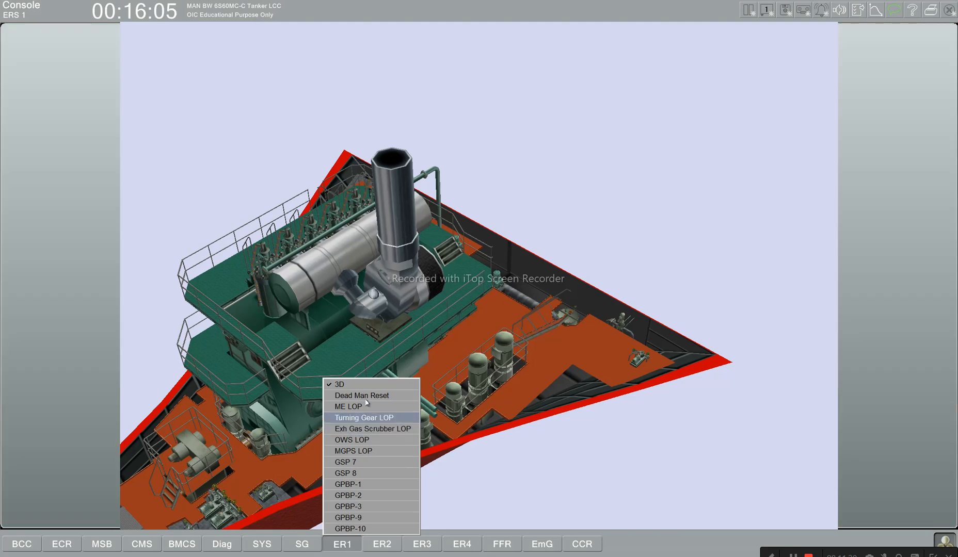
{"action": "left_click", "coordinate": [380, 419]}
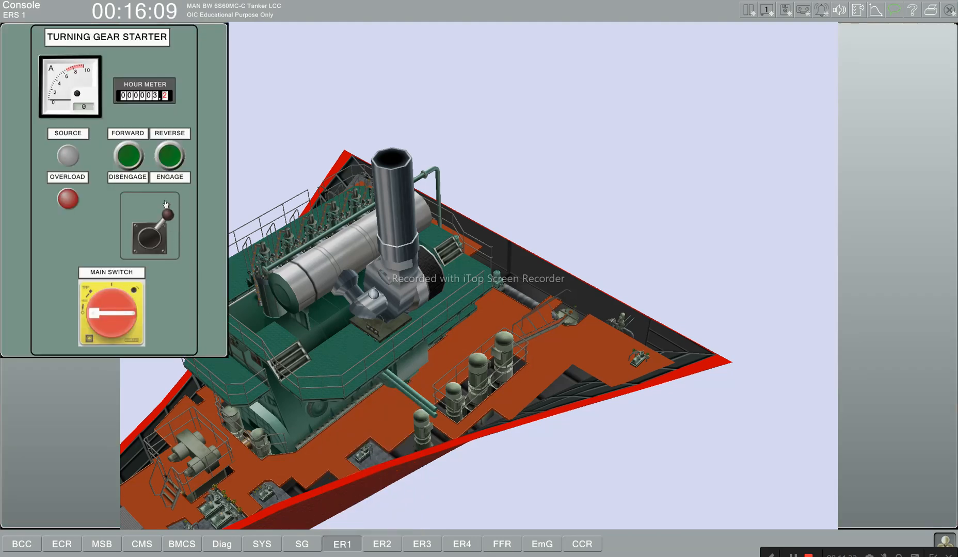
{"action": "left_click", "coordinate": [111, 292]}
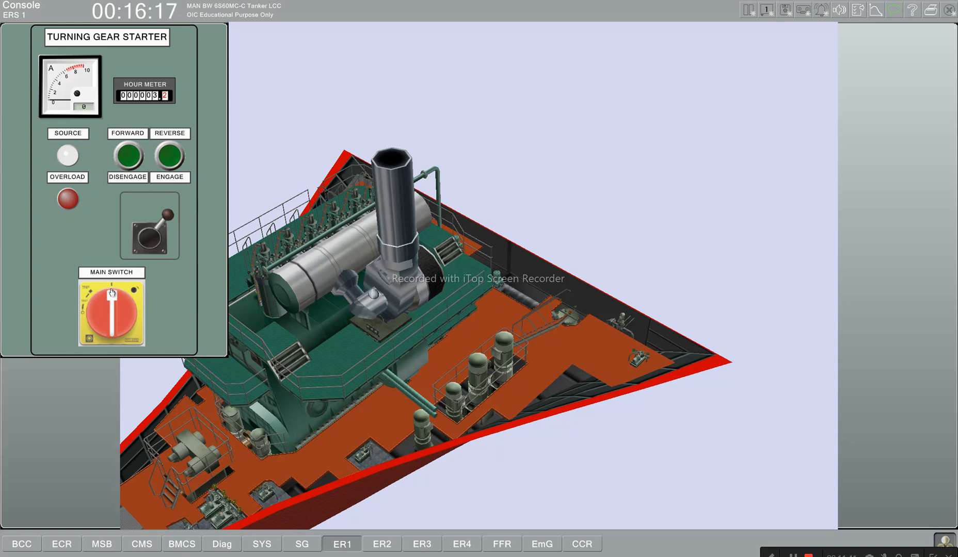
{"action": "left_click", "coordinate": [127, 156]}
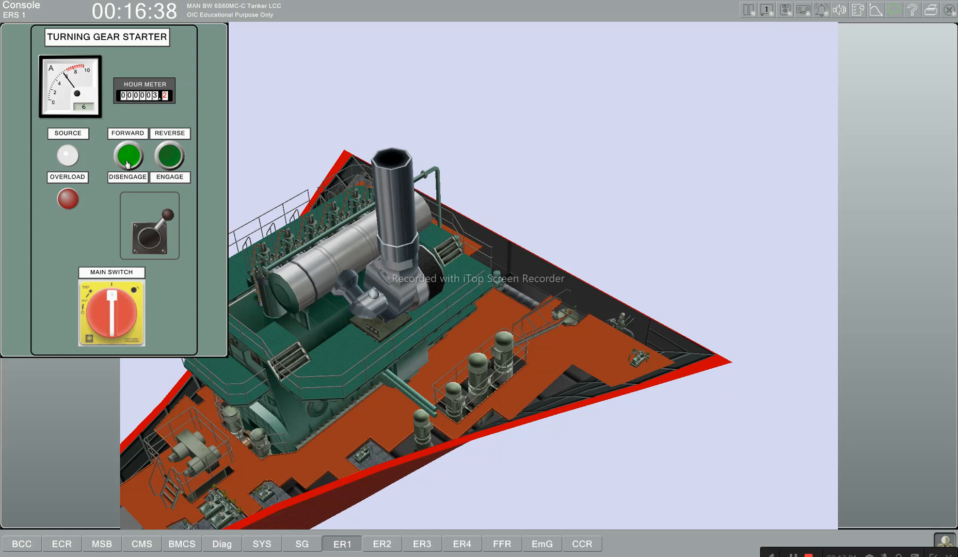
Stop the forward turning, disengage the turning gear and turn off its main switch.
{"action": "left_click", "coordinate": [128, 164]}
{"action": "left_click", "coordinate": [130, 207]}
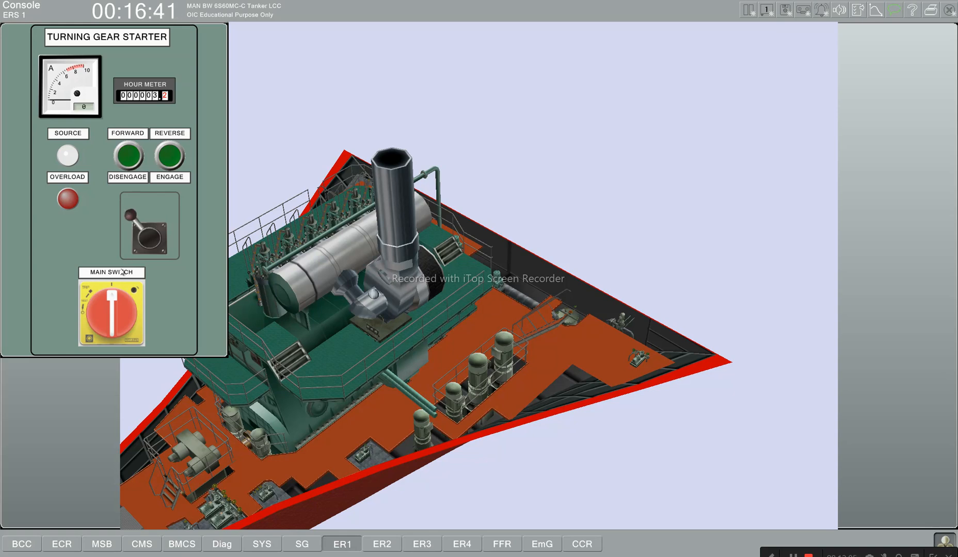
{"action": "left_click", "coordinate": [91, 316]}
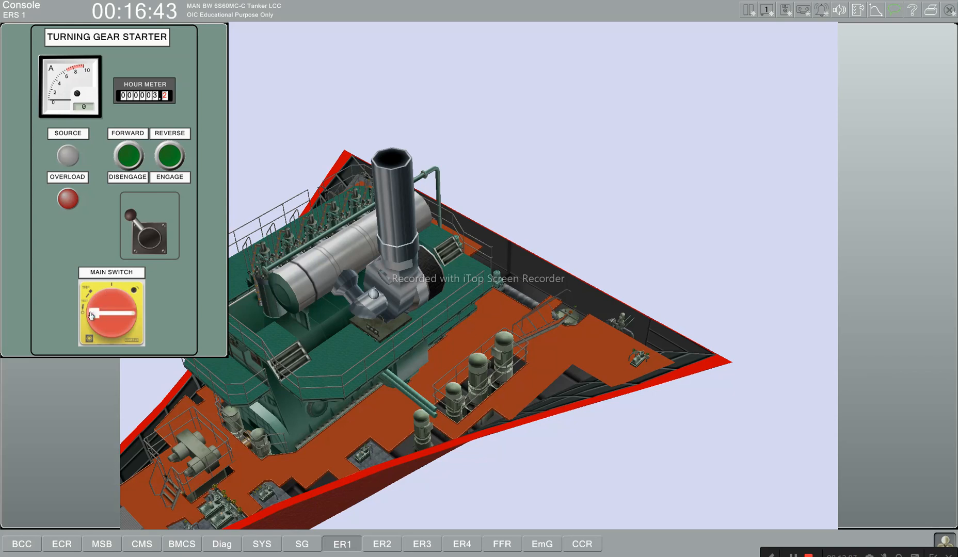
On the ME LOP, test the Astern/Ahead lever and return it to Ahead, and set the control changeover lever to Remote.
{"action": "left_click", "coordinate": [350, 548]}
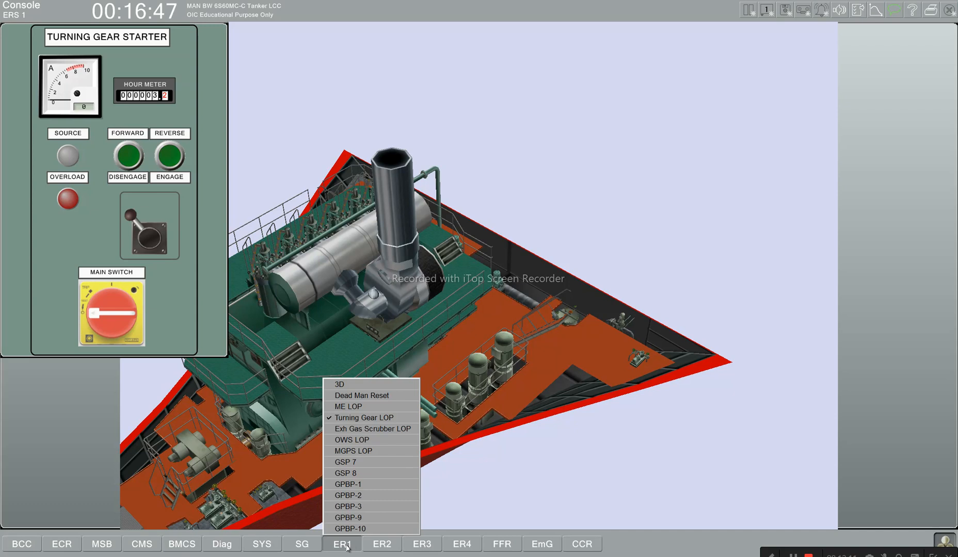
{"action": "left_click", "coordinate": [364, 408]}
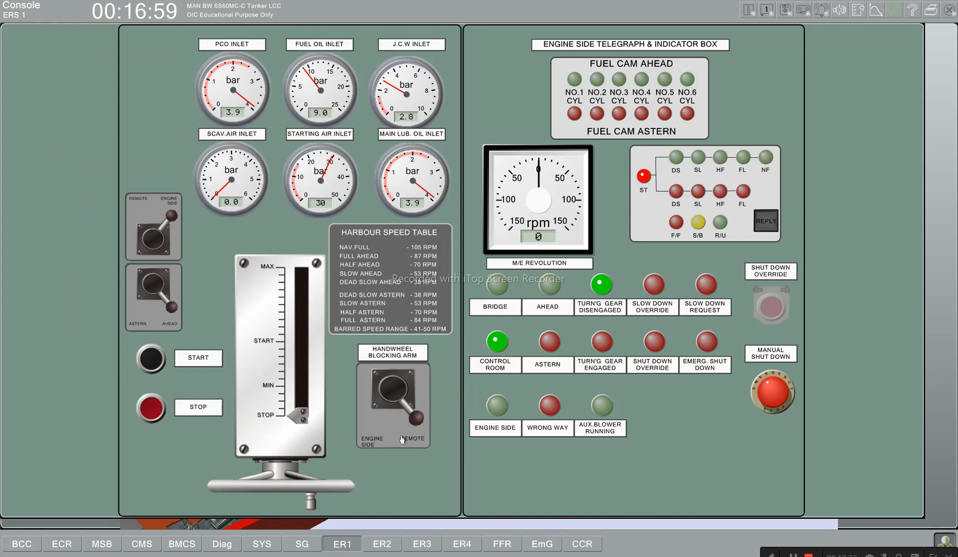
{"action": "left_click", "coordinate": [141, 320]}
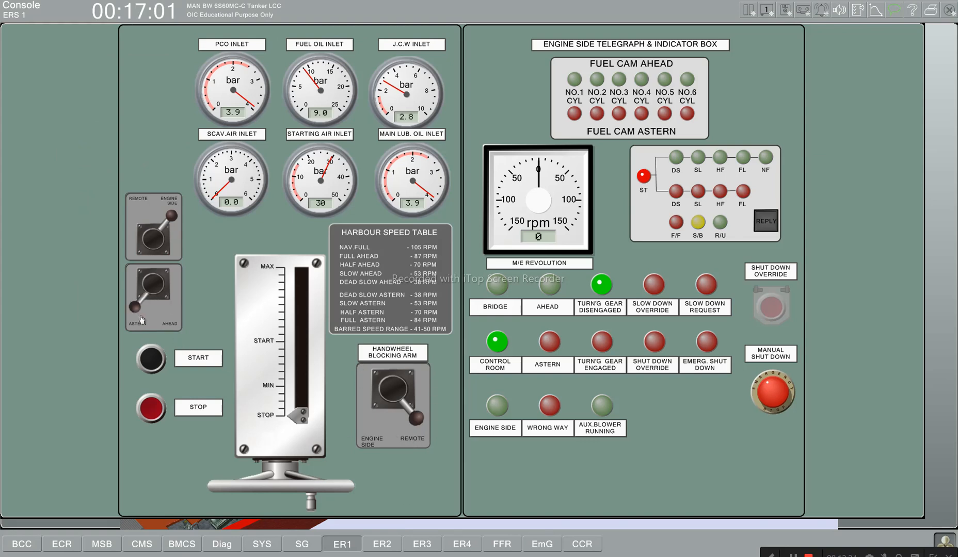
{"action": "left_click", "coordinate": [166, 317]}
{"action": "left_click", "coordinate": [138, 215]}
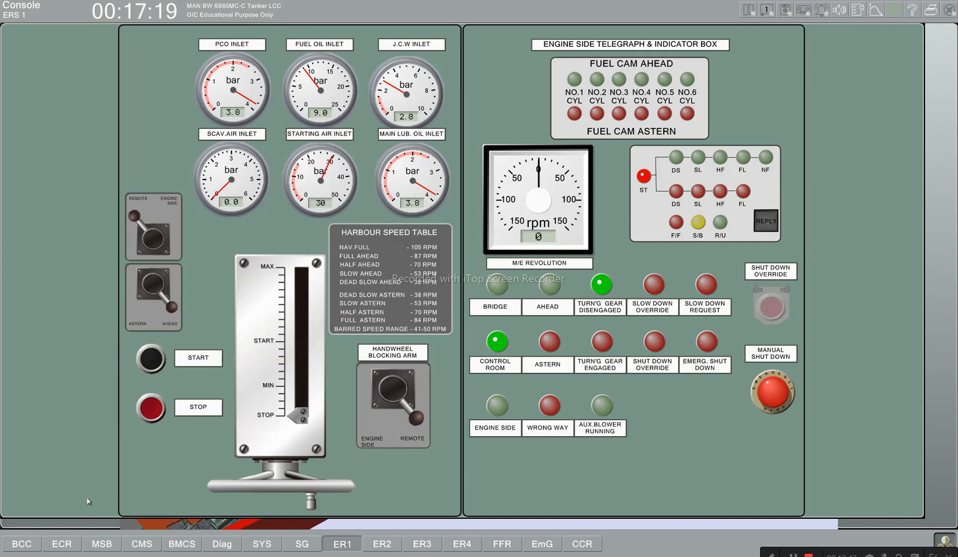
On the ECC C Bottom Panel, set the main engine auxiliary blower switch to Auto.
{"action": "left_click", "coordinate": [61, 544]}
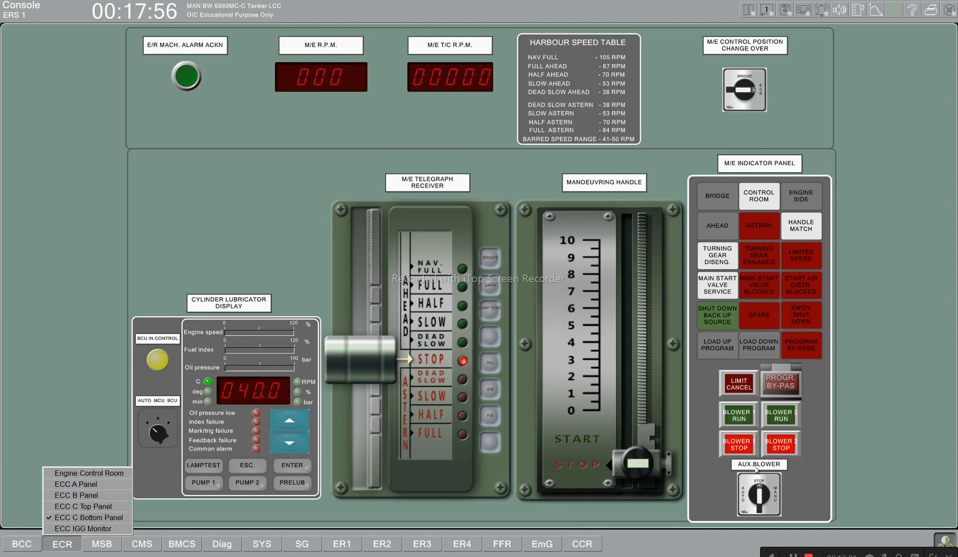
{"action": "left_click", "coordinate": [743, 498]}
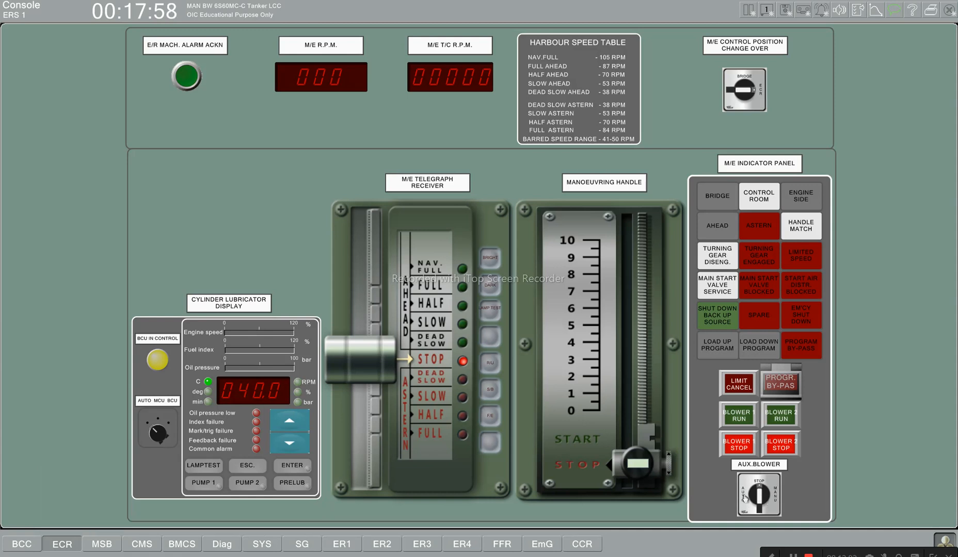
{"action": "left_click", "coordinate": [744, 498]}
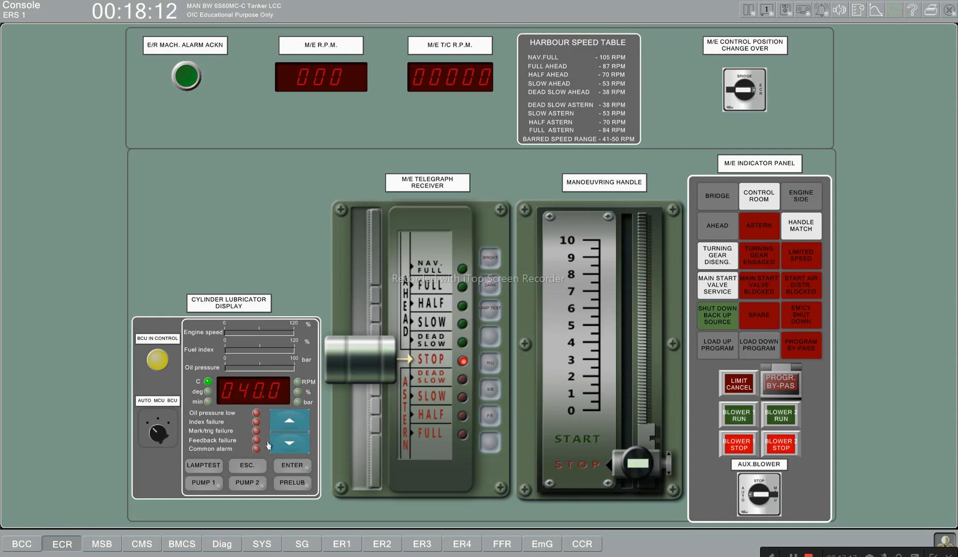
Order Standby (S/B) on the bridge console telegraph and acknowledge it on the ECR telegraph receiver.
{"action": "left_click", "coordinate": [14, 551]}
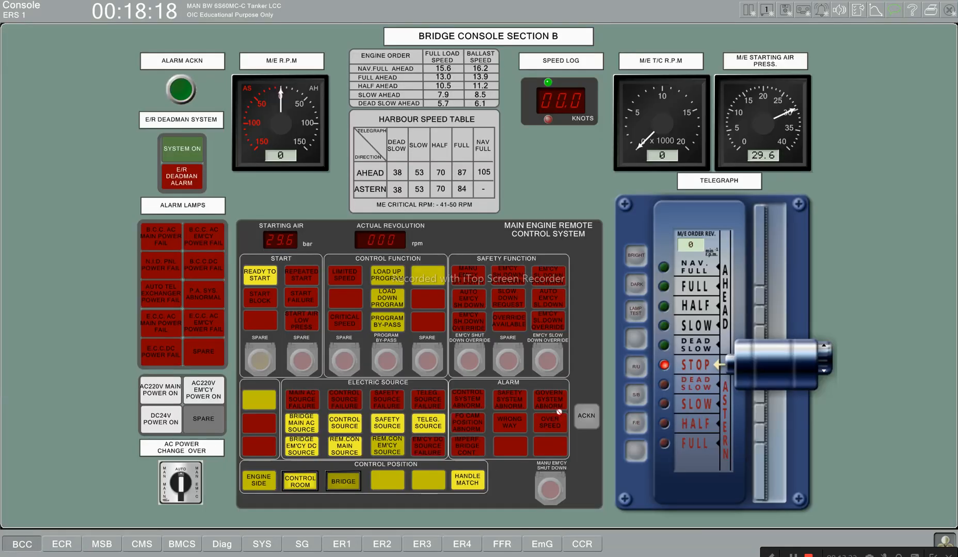
{"action": "left_click", "coordinate": [636, 397]}
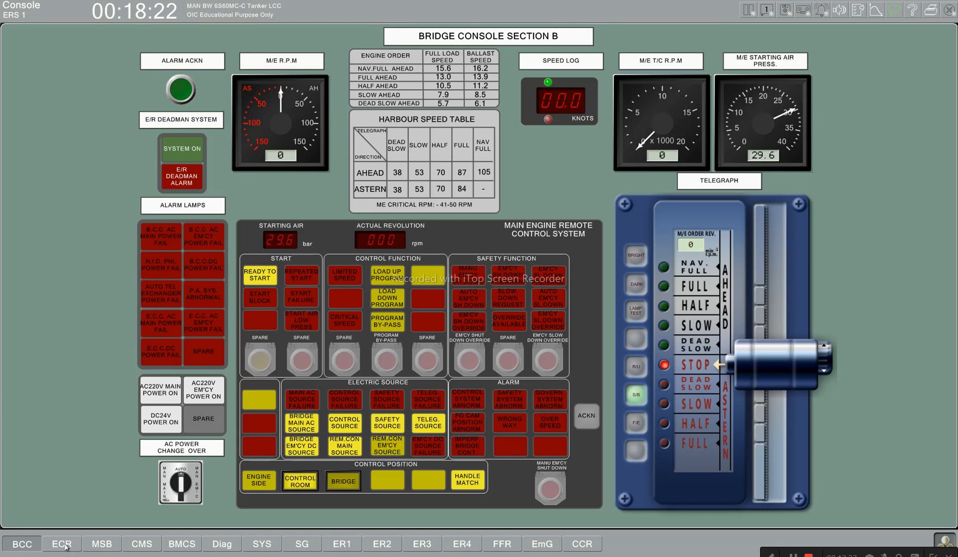
{"action": "left_click", "coordinate": [65, 546]}
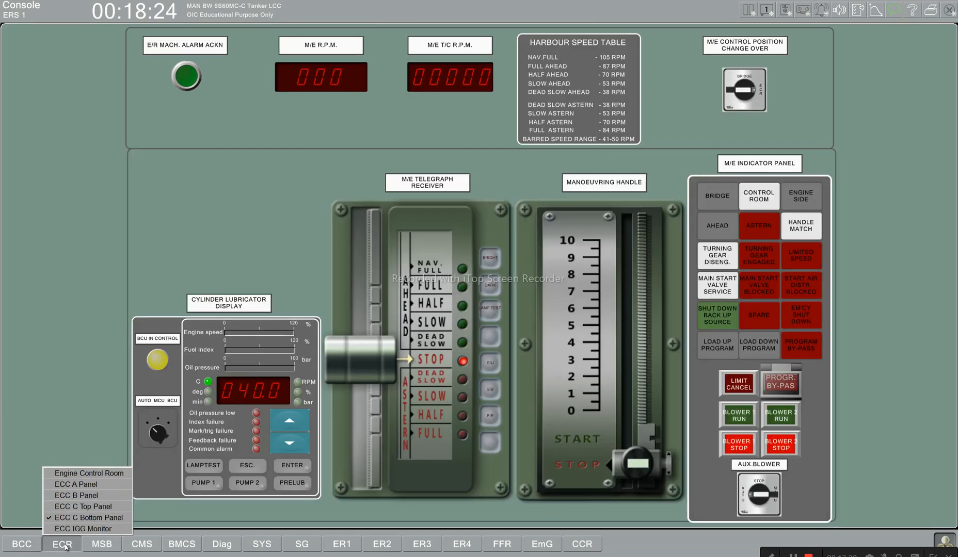
{"action": "left_click", "coordinate": [490, 392]}
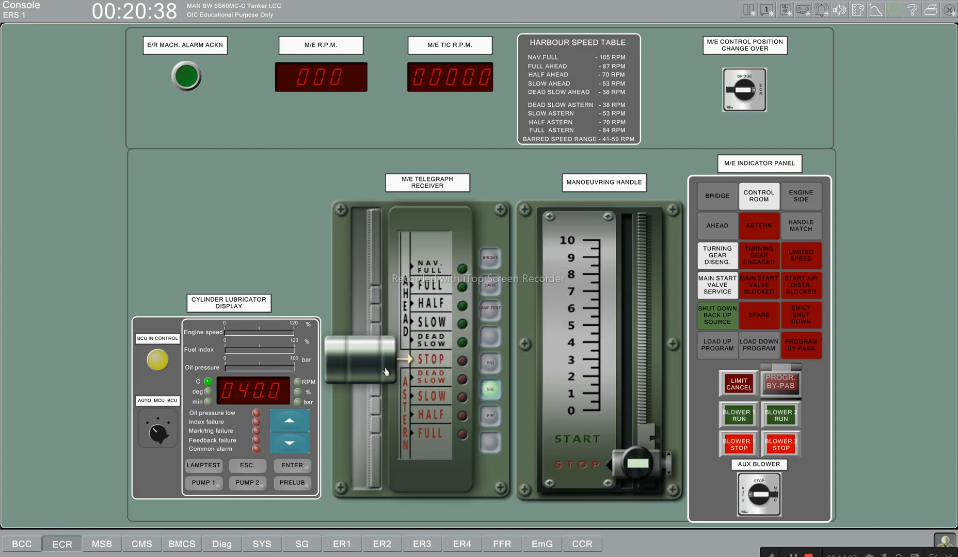
Set the ECR telegraph receiver to Dead Slow Ahead and start the main engine, bringing the manoeuvring handle from Start to 15.
{"action": "left_click_drag", "start_coordinate": [386, 372], "coordinate": [385, 354]}
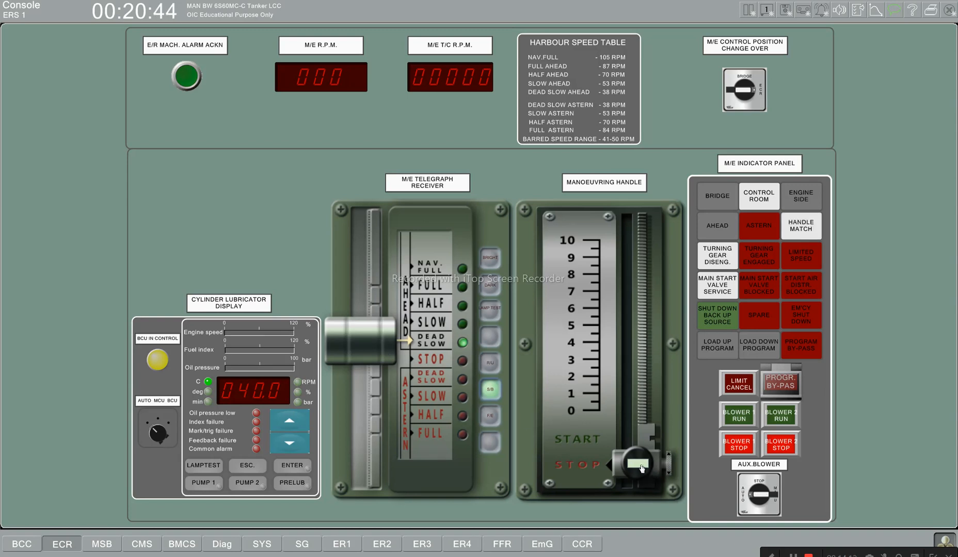
{"action": "left_click_drag", "start_coordinate": [646, 474], "coordinate": [649, 448]}
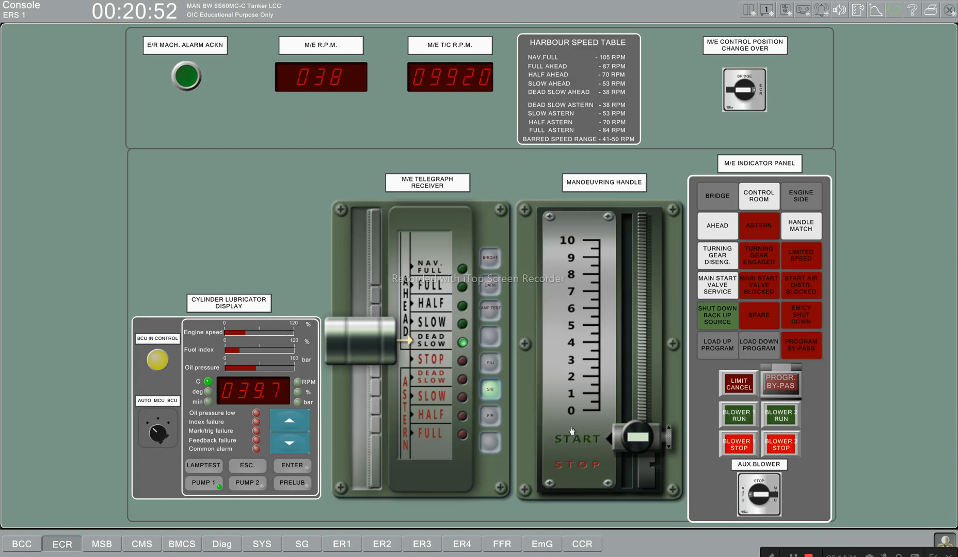
{"action": "left_click_drag", "start_coordinate": [649, 442], "coordinate": [642, 392]}
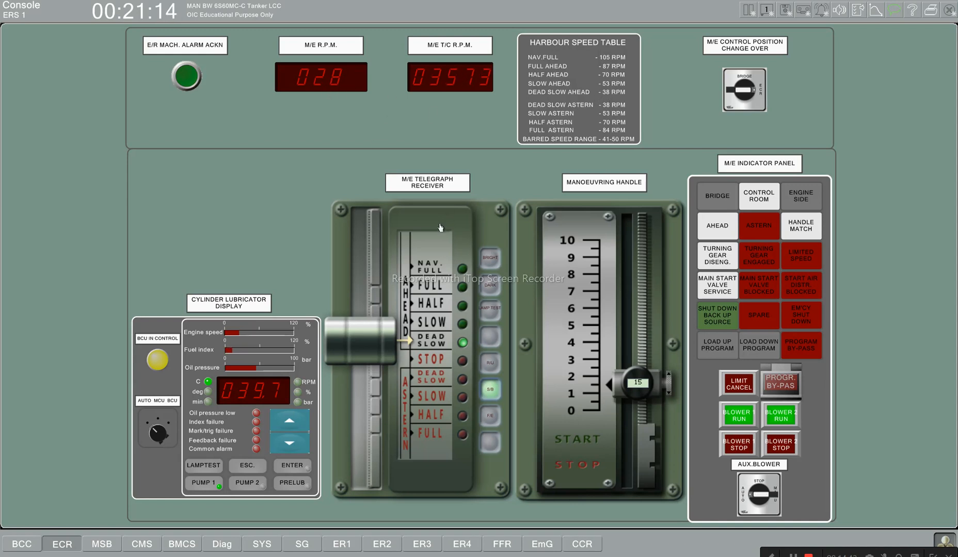
Fine-adjust the manoeuvring handle upward in single increments to 20 for the Dead Slow Ahead speed.
{"action": "left_click", "coordinate": [671, 376]}
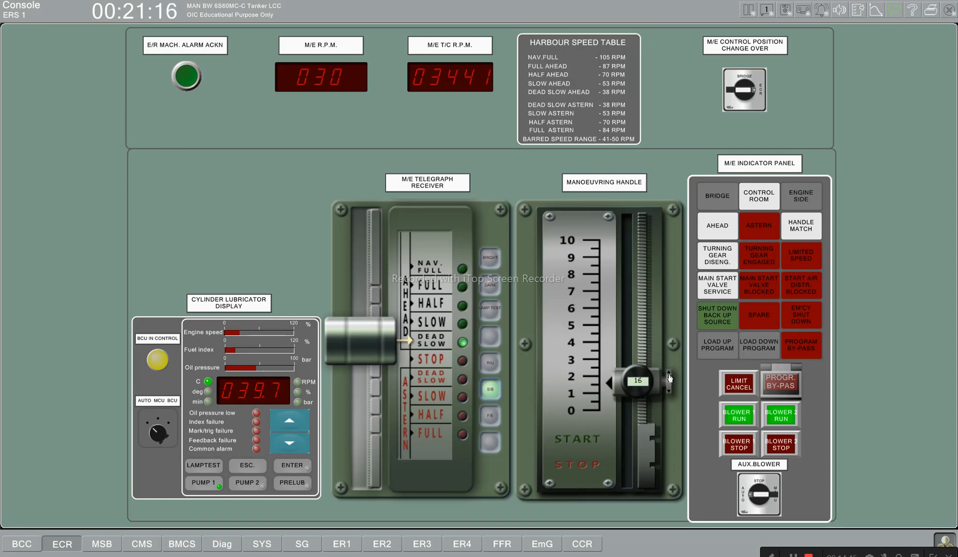
{"action": "left_click", "coordinate": [669, 373]}
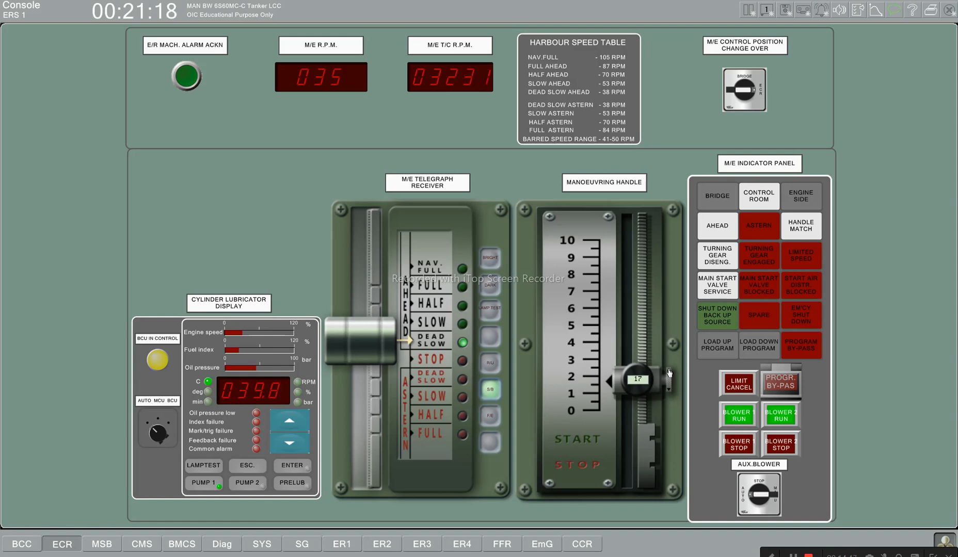
{"action": "left_click", "coordinate": [669, 373]}
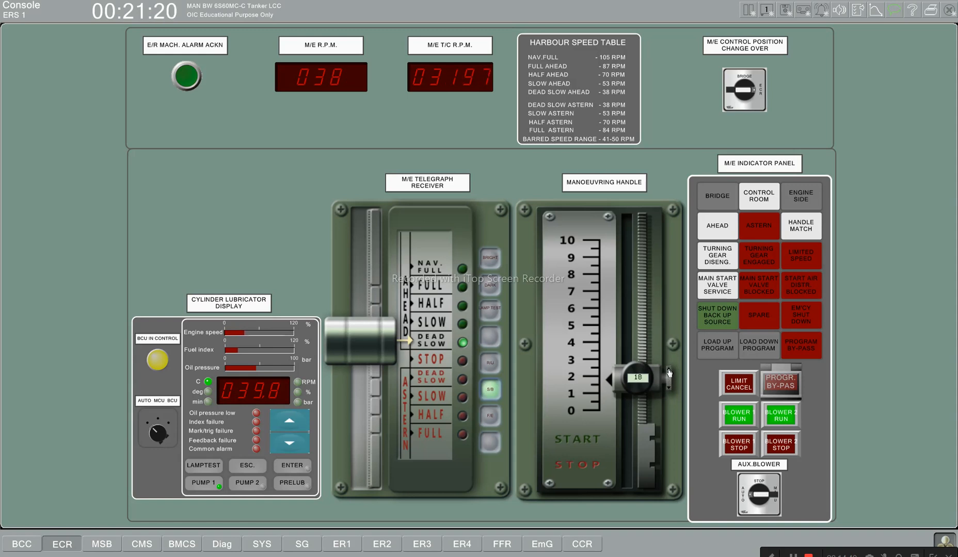
{"action": "left_click", "coordinate": [670, 373]}
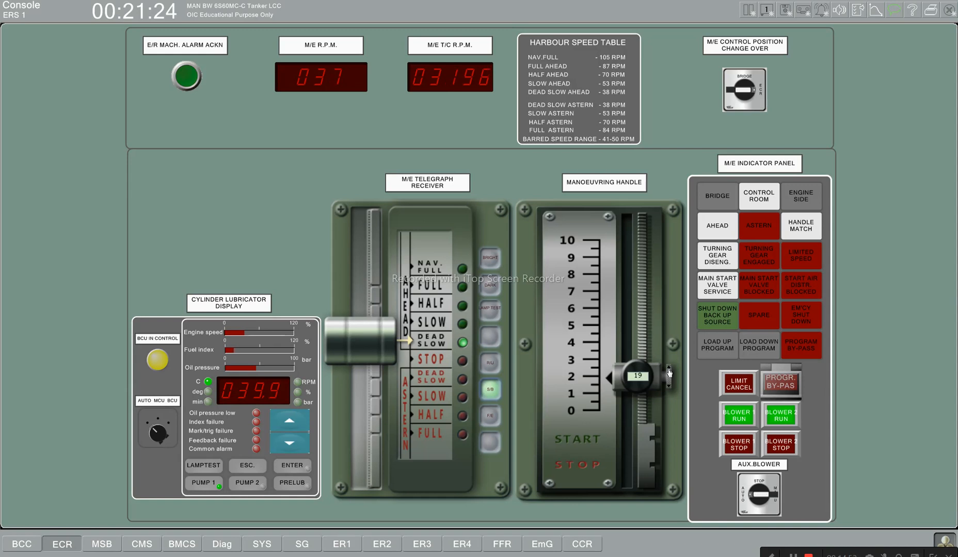
{"action": "left_click", "coordinate": [669, 371]}
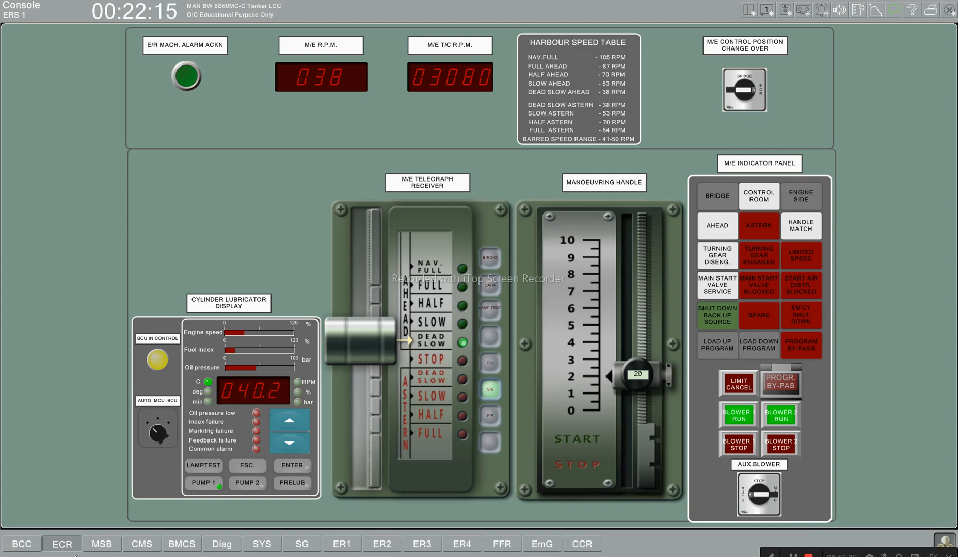
Check the Exhaust Gas, M/E Overview and G/E Overview pages of the CMS for temperatures, pressures and alarm statuses.
{"action": "left_click", "coordinate": [138, 548]}
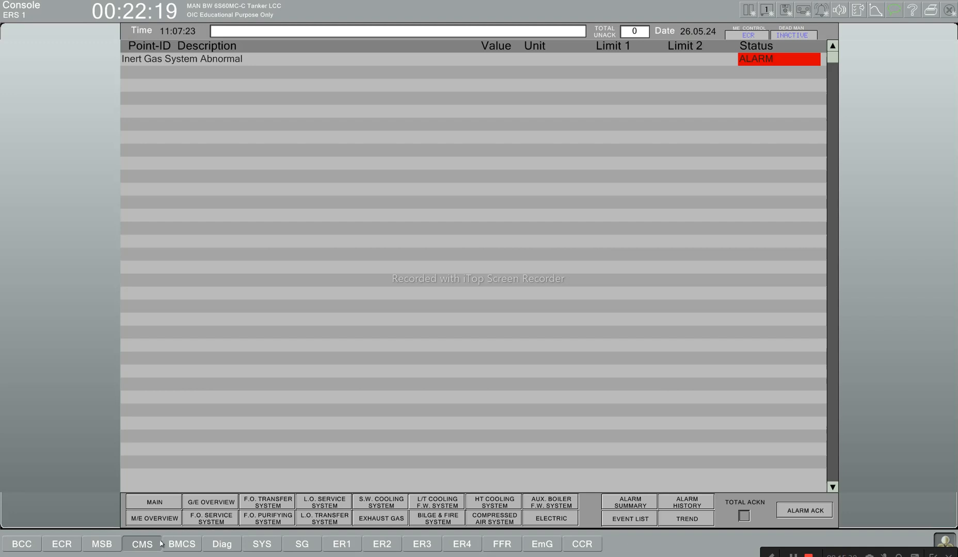
{"action": "left_click", "coordinate": [370, 519]}
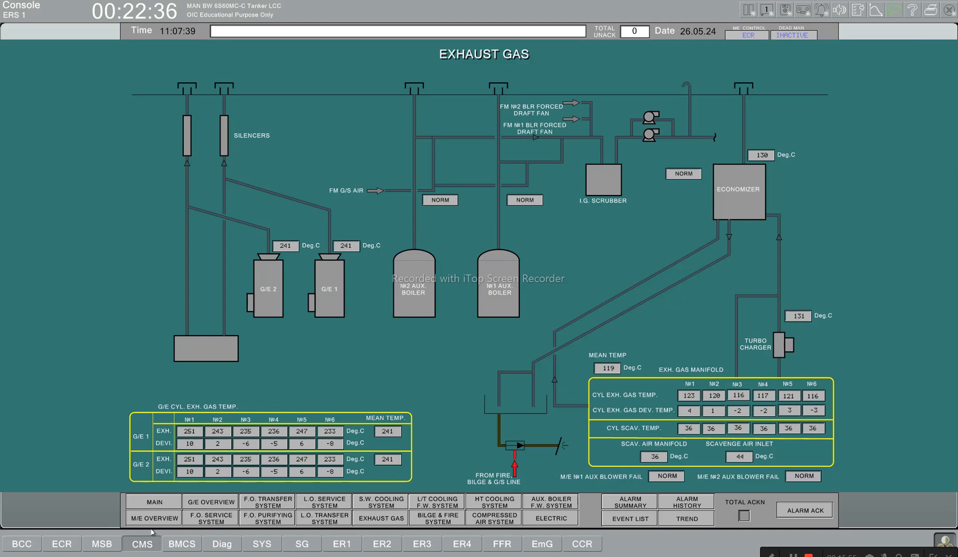
{"action": "left_click", "coordinate": [165, 520]}
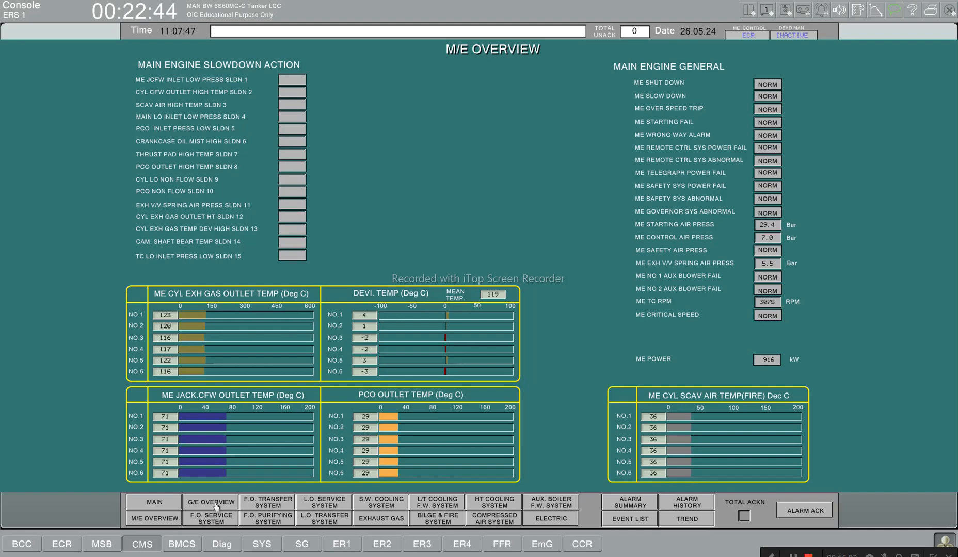
{"action": "left_click", "coordinate": [216, 504]}
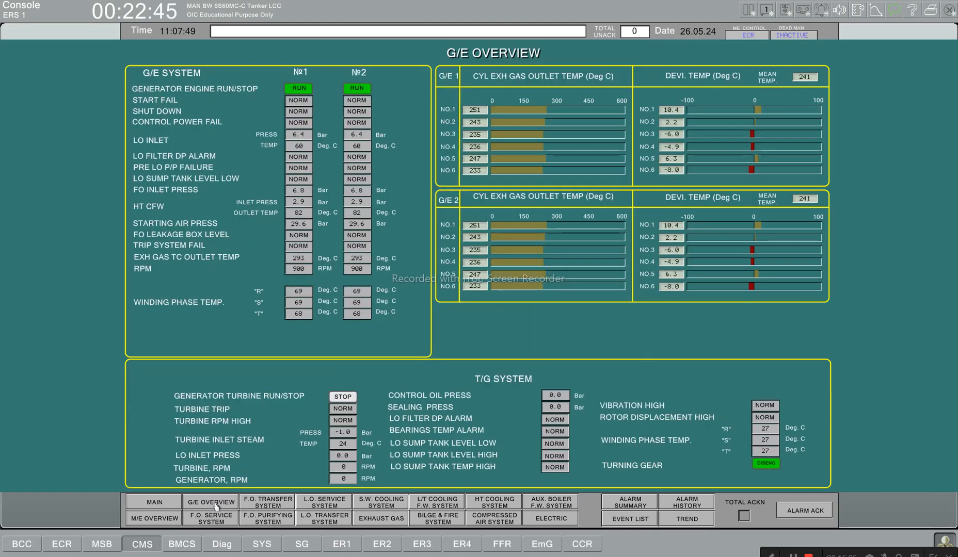